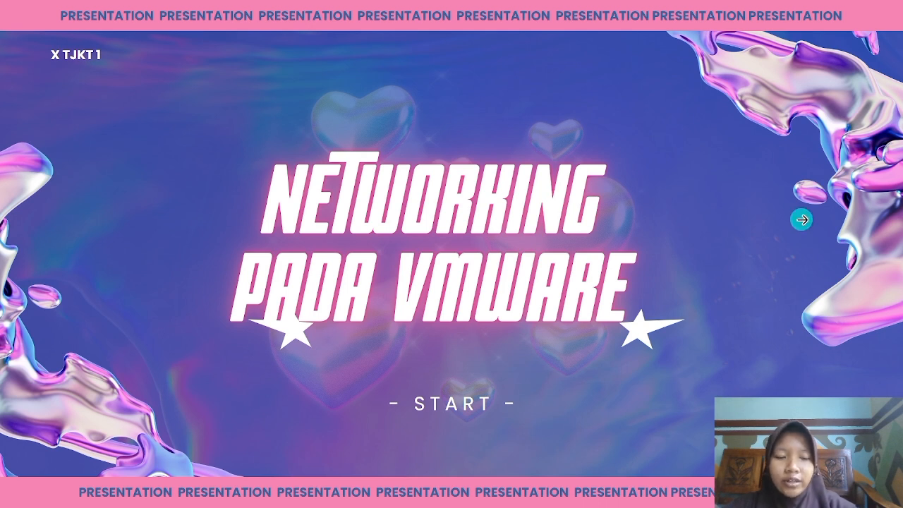
pyautogui.click(802, 220)
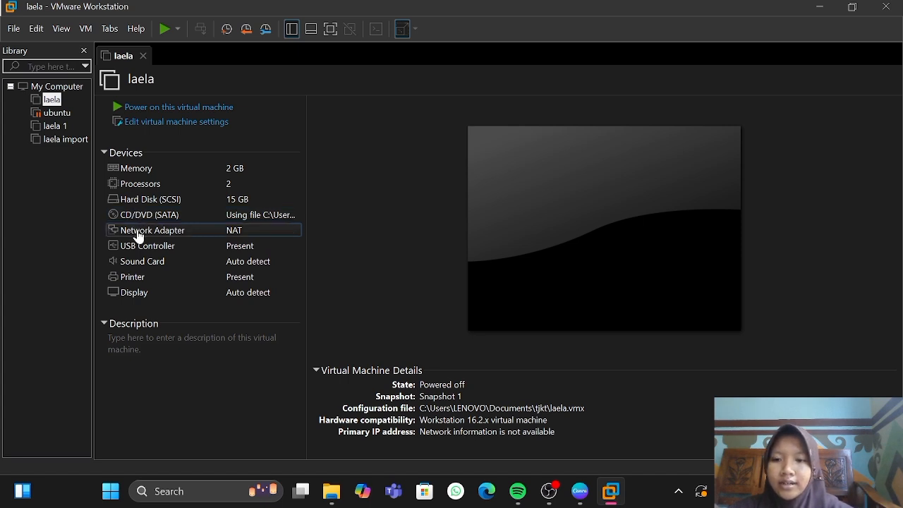
# Check the MAC address in the advanced network adapter settings of the first virtual machine in the library.
pyautogui.doubleClick(215, 231)
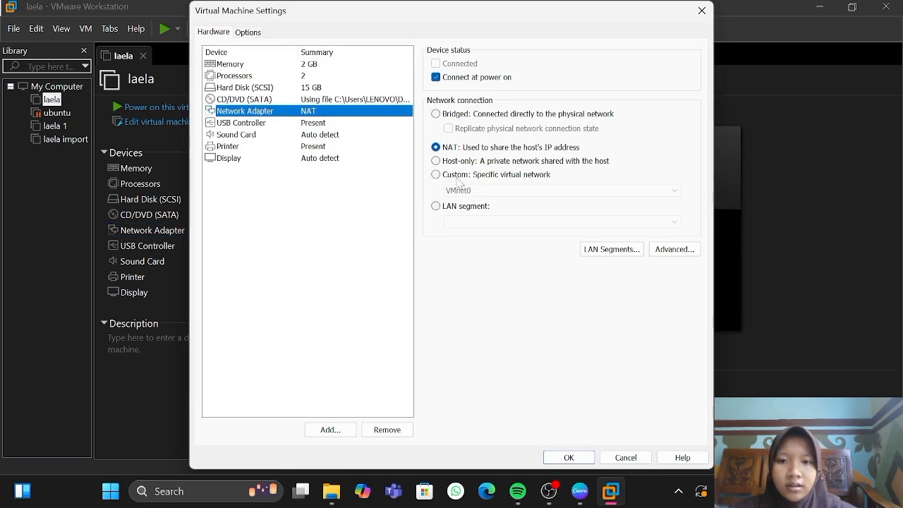
pyautogui.click(664, 255)
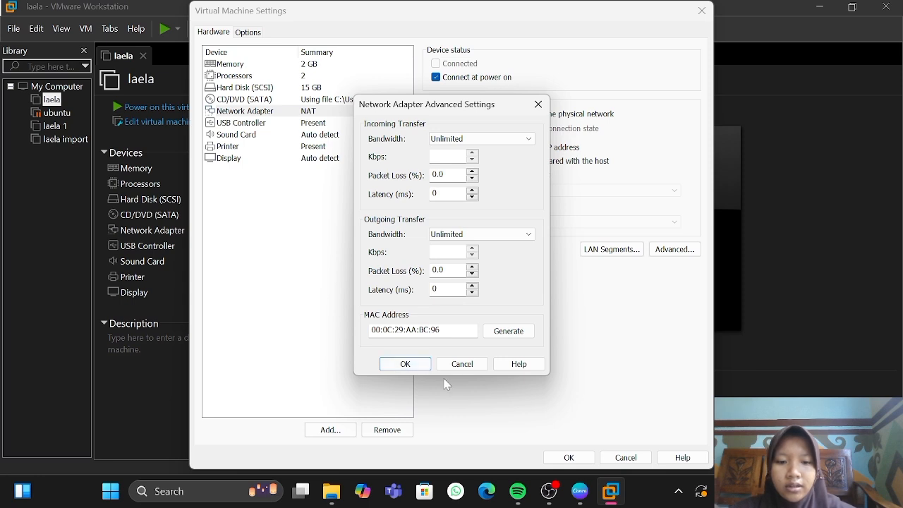
pyautogui.click(421, 368)
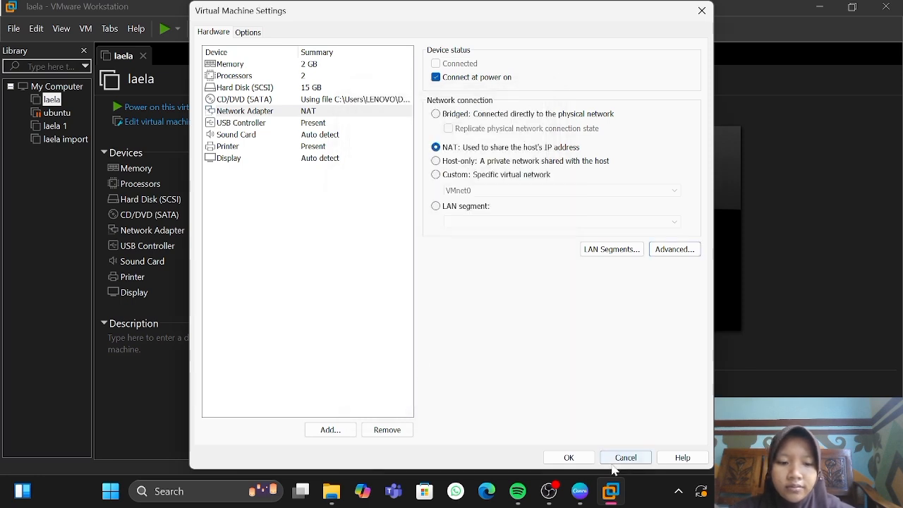
pyautogui.click(588, 463)
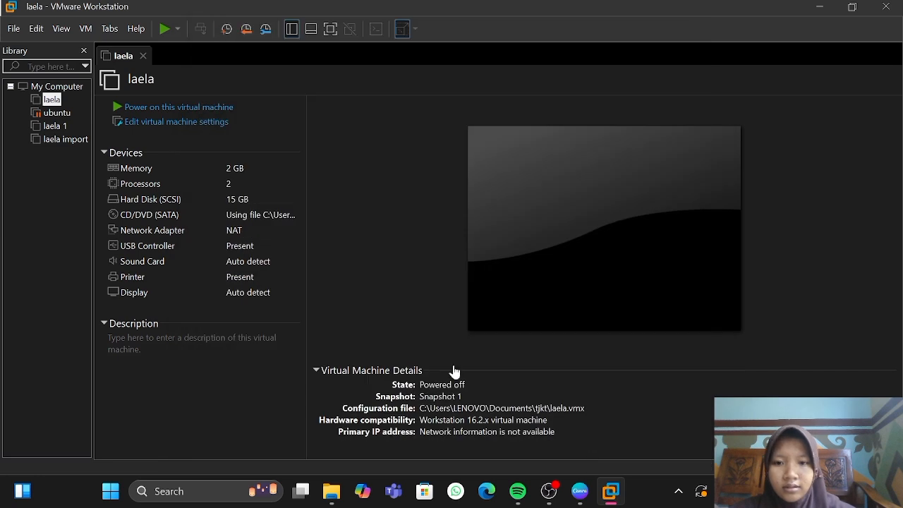
# Check the network adapter's MAC address for the third virtual machine in the library, the one numbered 1.
pyautogui.click(55, 125)
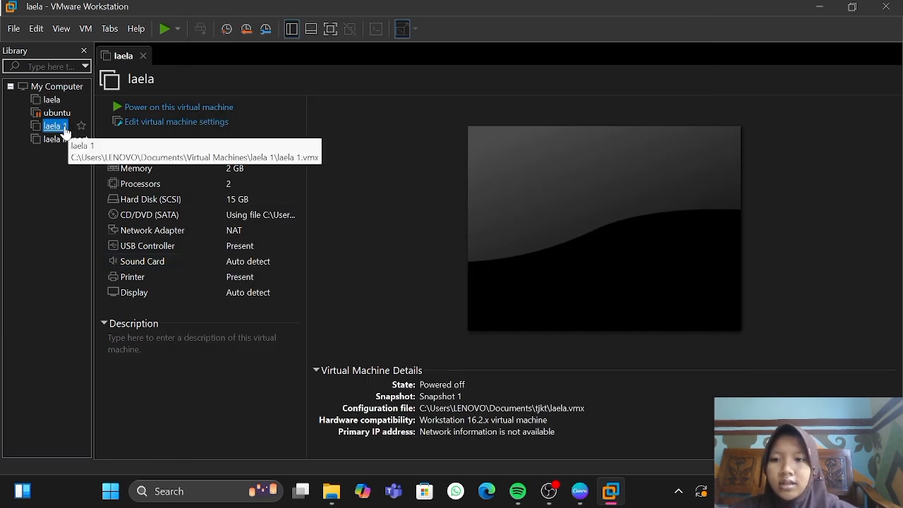
pyautogui.doubleClick(256, 230)
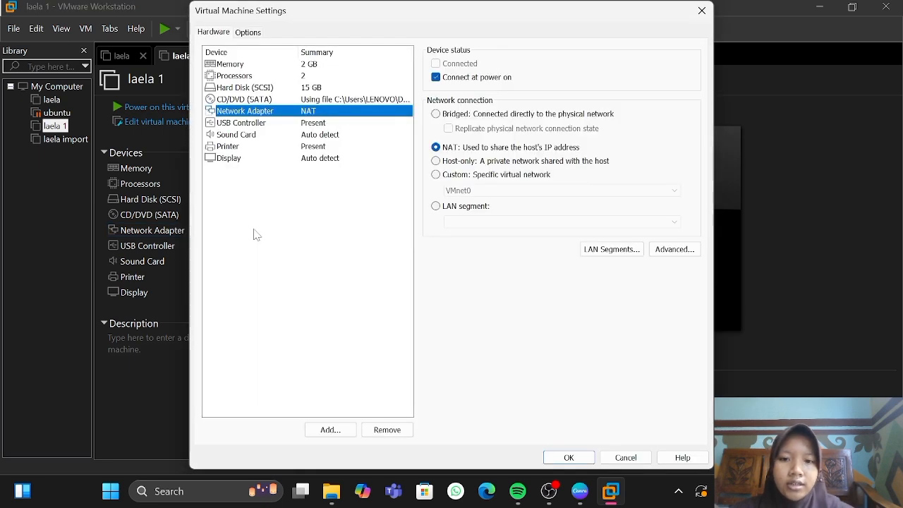
pyautogui.click(675, 251)
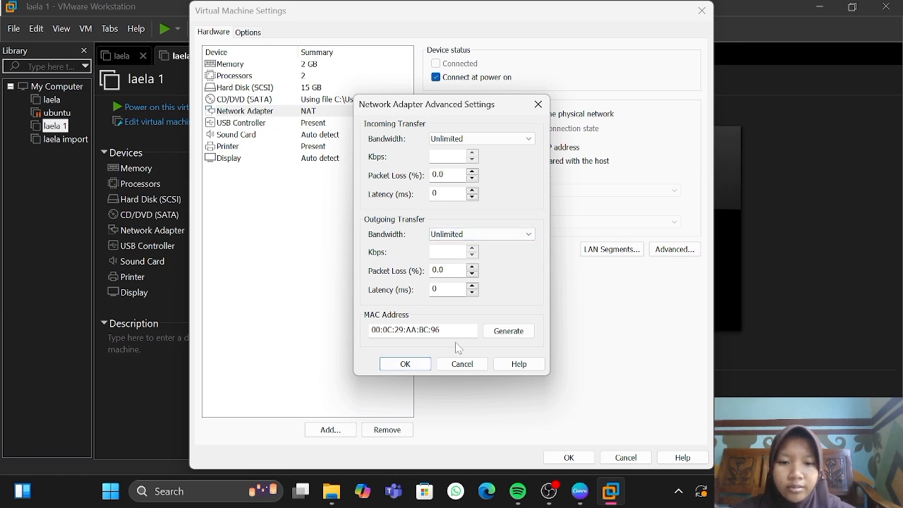
pyautogui.click(421, 365)
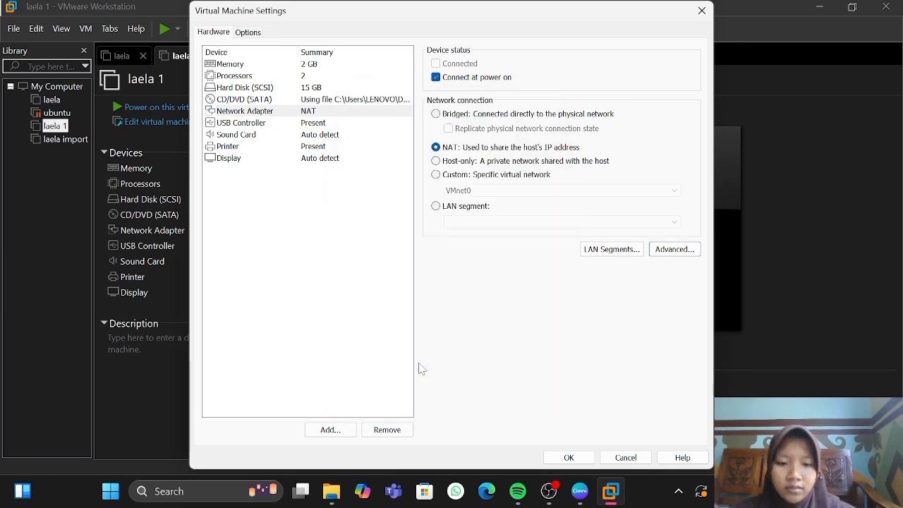
pyautogui.click(562, 457)
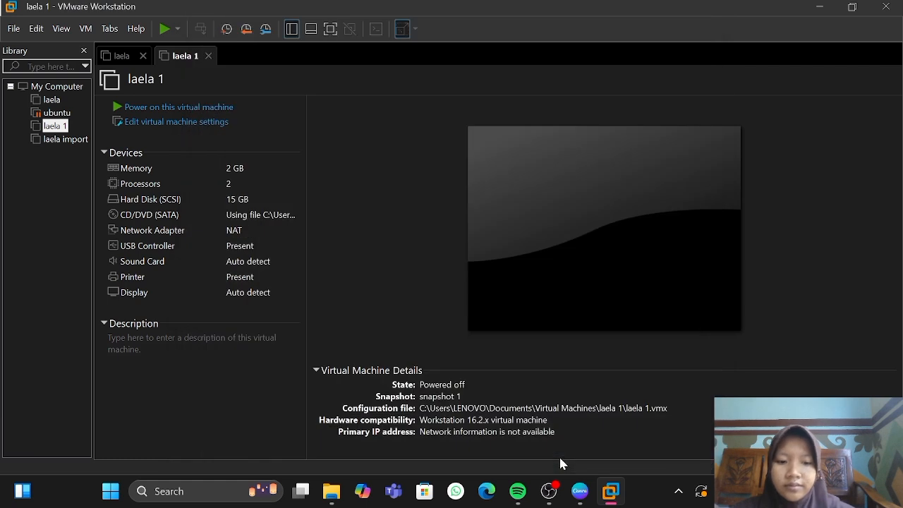
# Generate a new MAC address for the imported virtual machine's network adapter and save its settings.
pyautogui.click(70, 142)
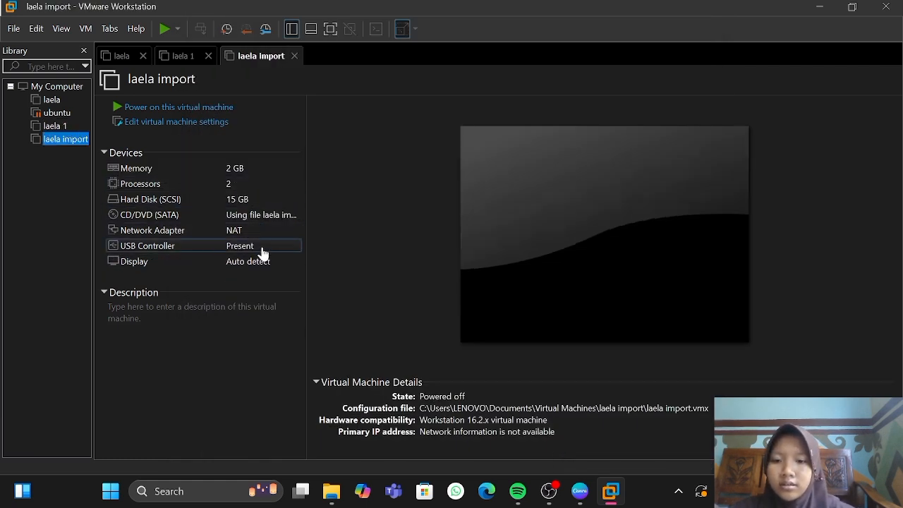
pyautogui.click(260, 231)
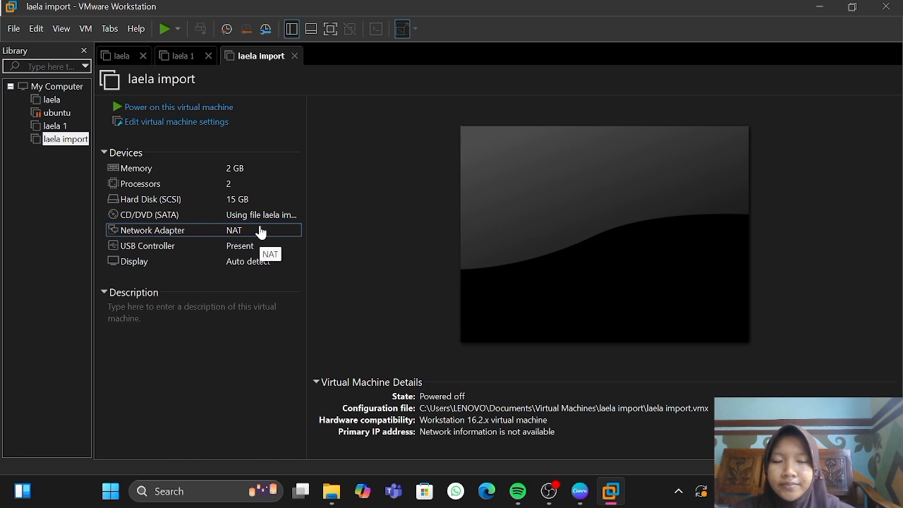
pyautogui.doubleClick(260, 230)
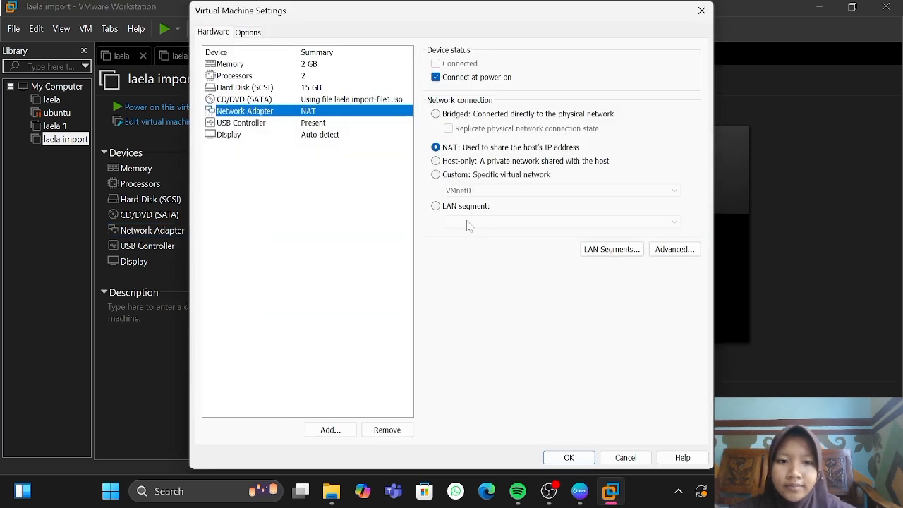
pyautogui.click(681, 252)
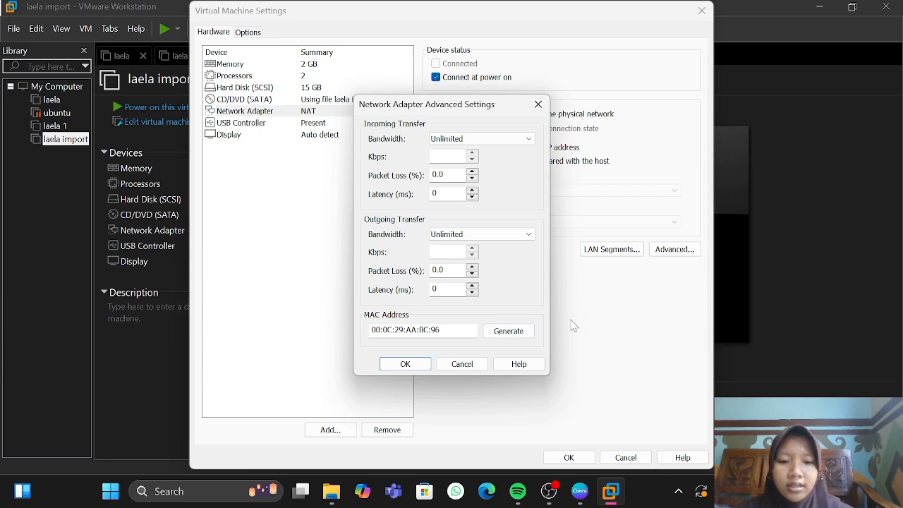
pyautogui.click(501, 335)
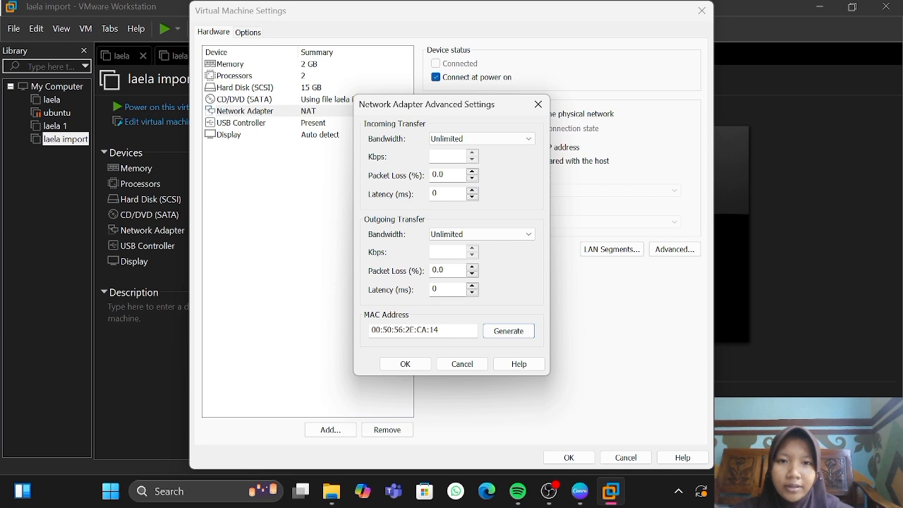
pyautogui.click(405, 365)
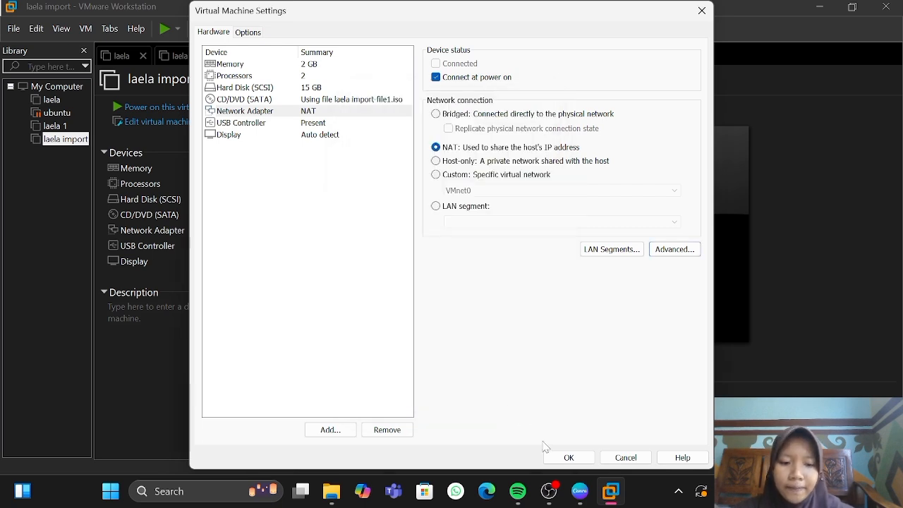
pyautogui.click(568, 456)
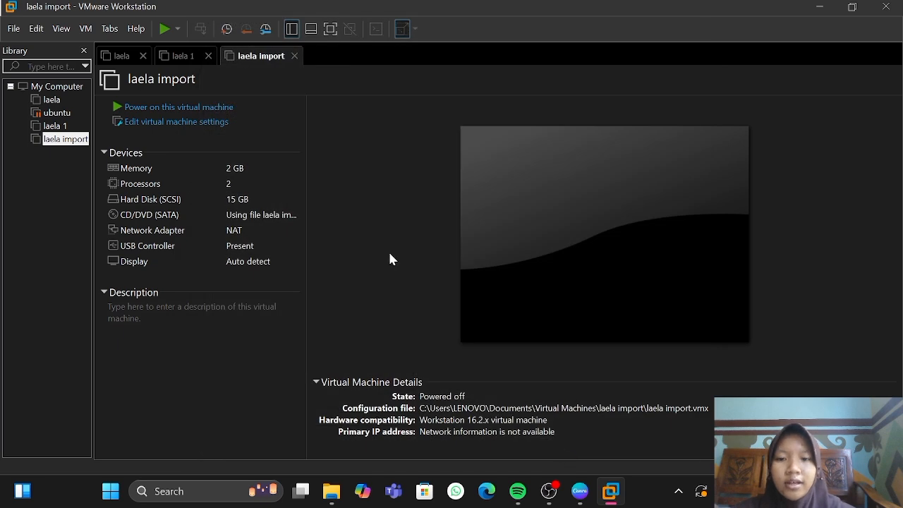
# Generate a new MAC address for the network adapter of the virtual machine numbered 1 and save its settings.
pyautogui.click(57, 127)
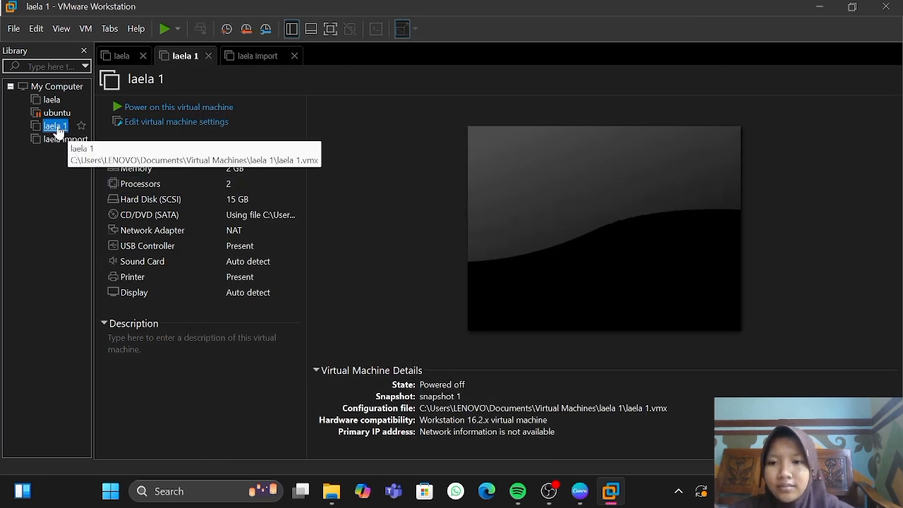
pyautogui.click(192, 239)
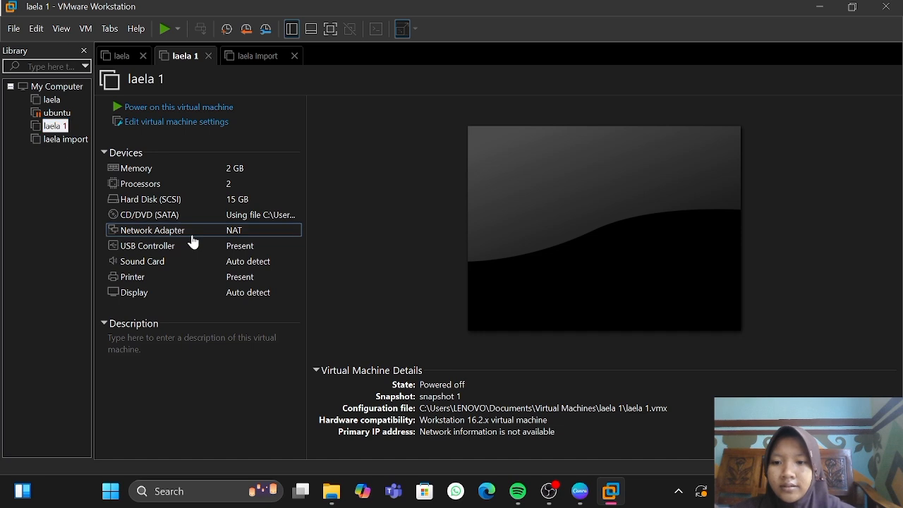
pyautogui.doubleClick(192, 234)
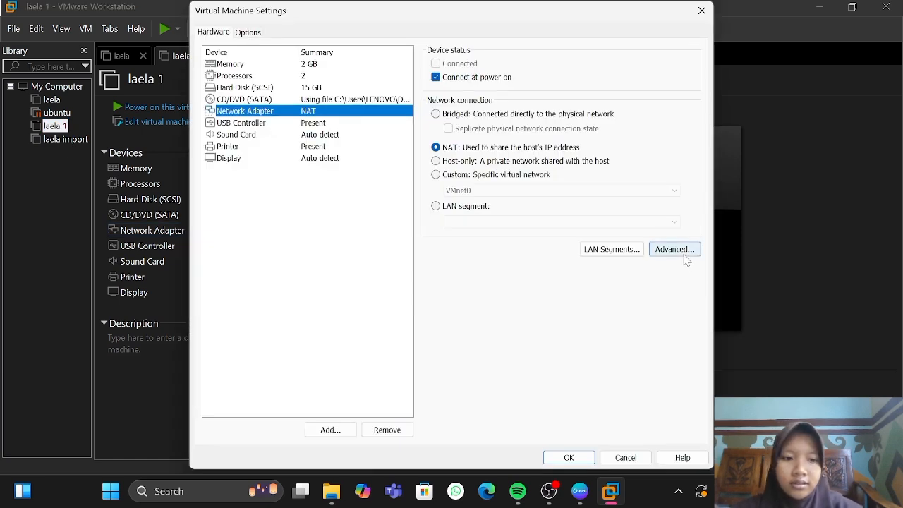
pyautogui.click(674, 249)
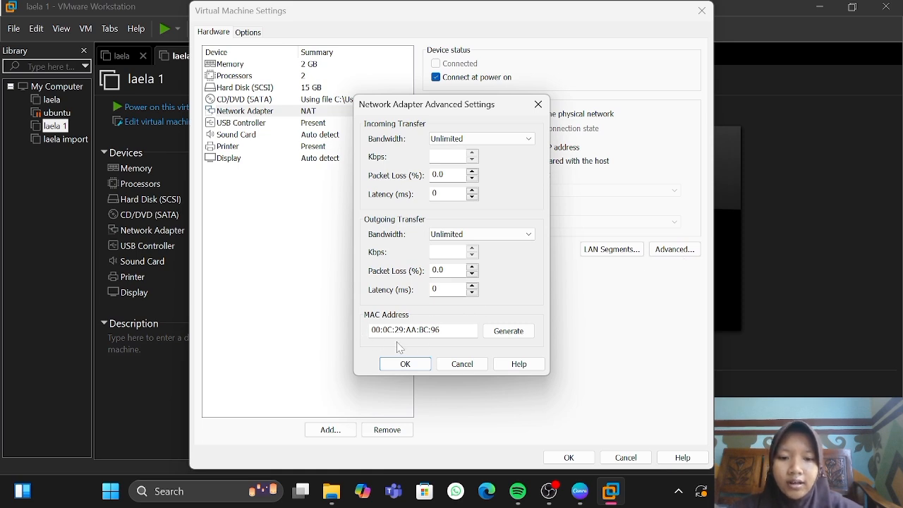
pyautogui.click(503, 334)
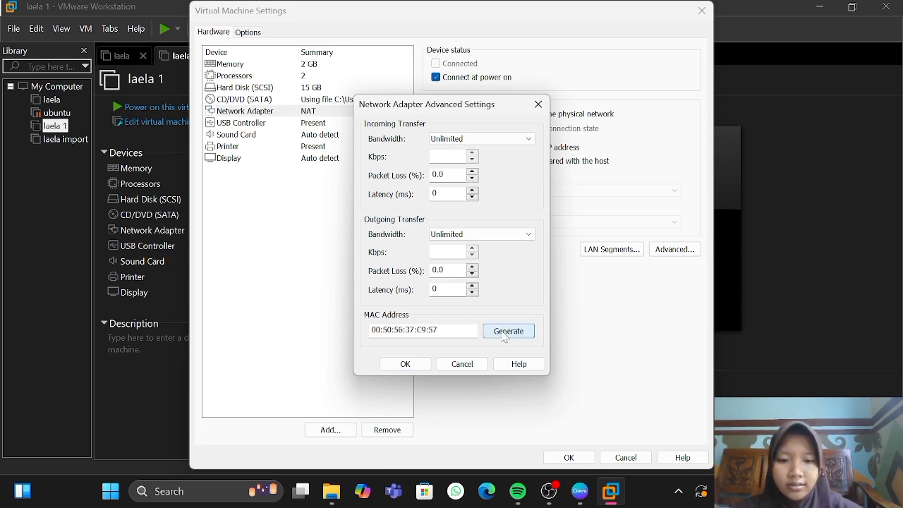
pyautogui.click(423, 366)
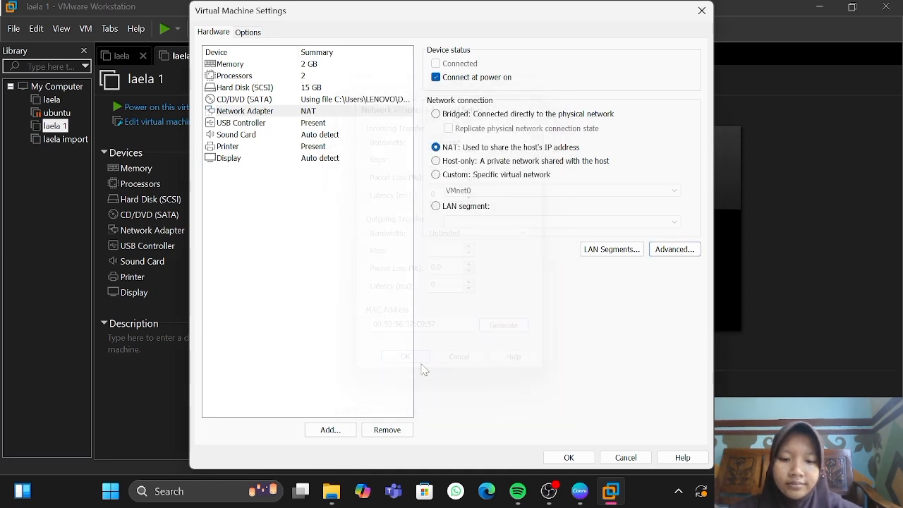
pyautogui.click(588, 458)
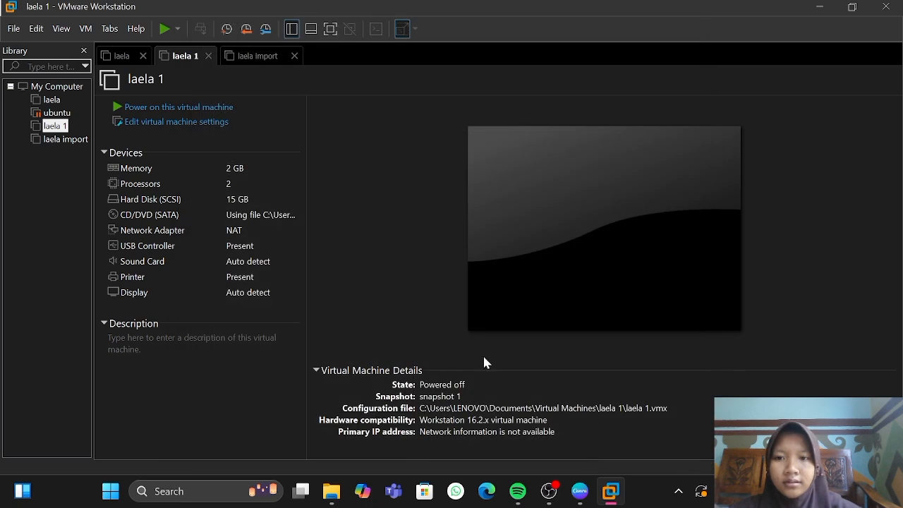
pyautogui.click(54, 102)
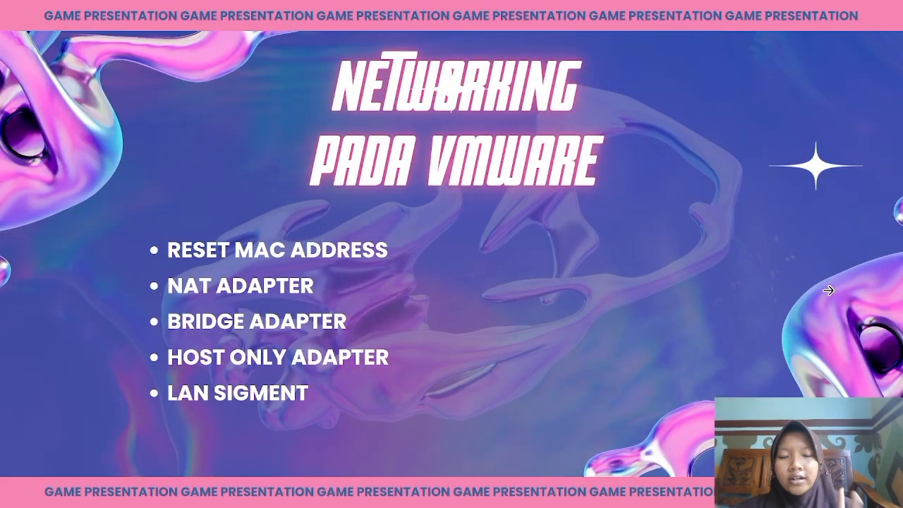
pyautogui.click(829, 290)
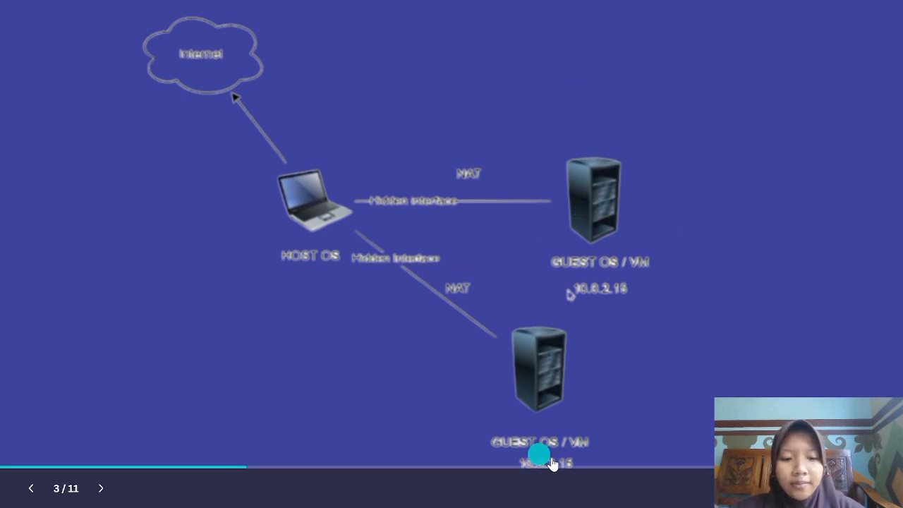
pyautogui.click(761, 300)
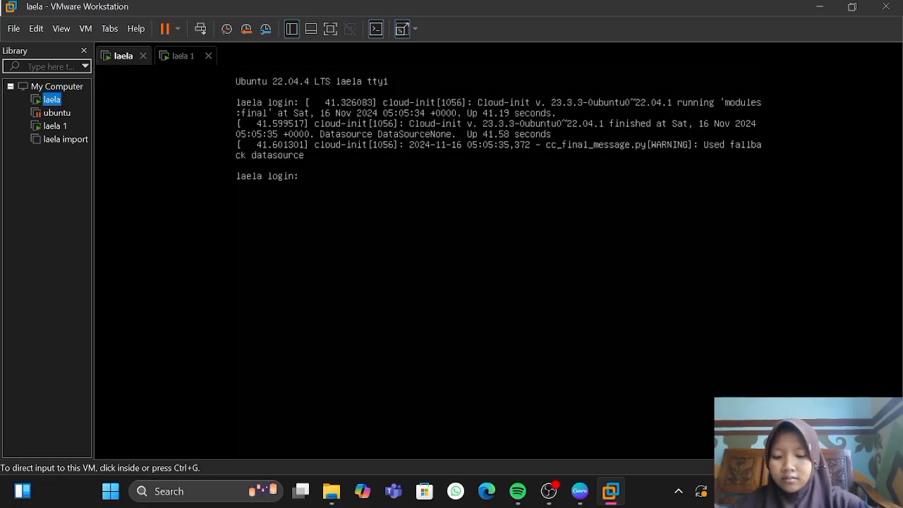
# Log in to the Ubuntu console of the first virtual machine with the username and account password.
pyautogui.hotkey('ctrl', 'g')
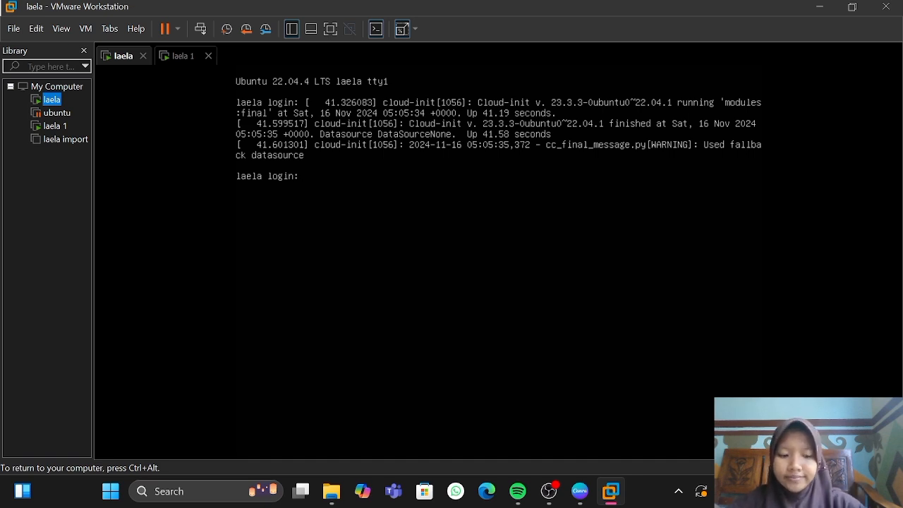
pyautogui.write('laela')
pyautogui.press('Return')
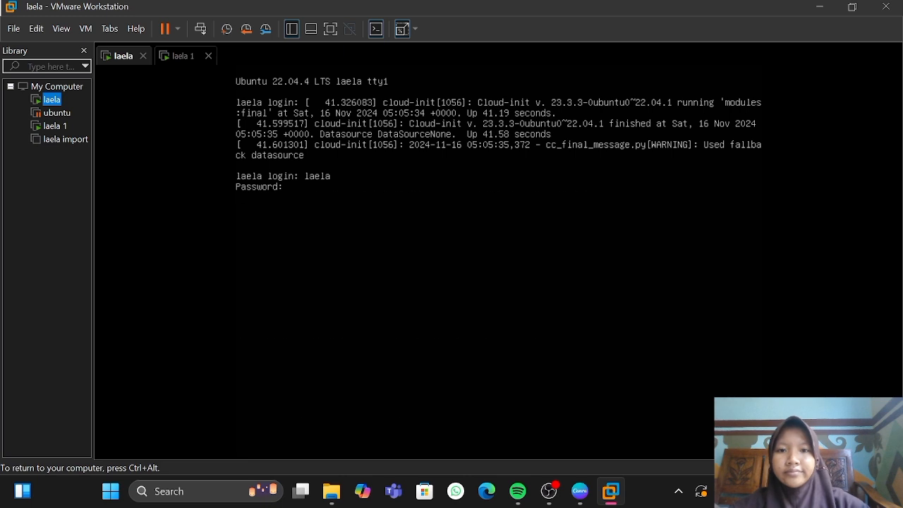
pyautogui.press('Return')
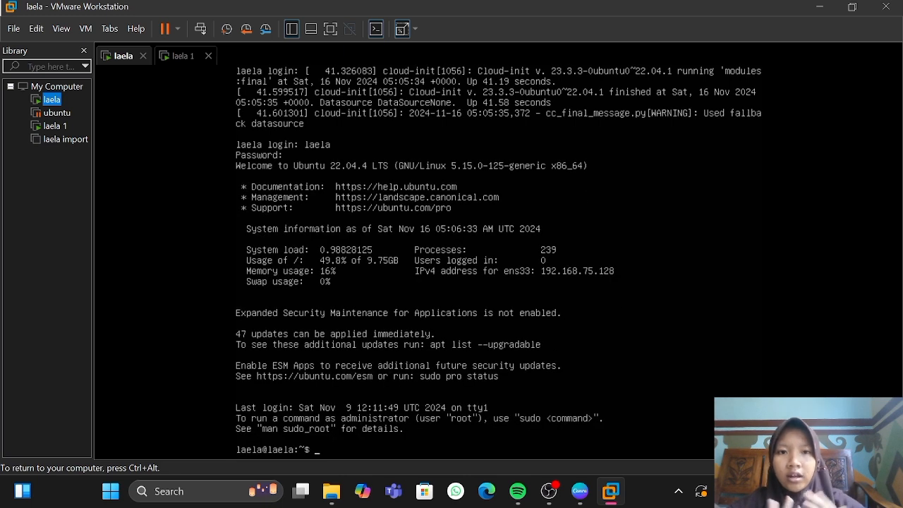
# Run "ip a" in the first virtual machine to view its network interfaces and IP address, and release the input capture.
pyautogui.write('ip a')
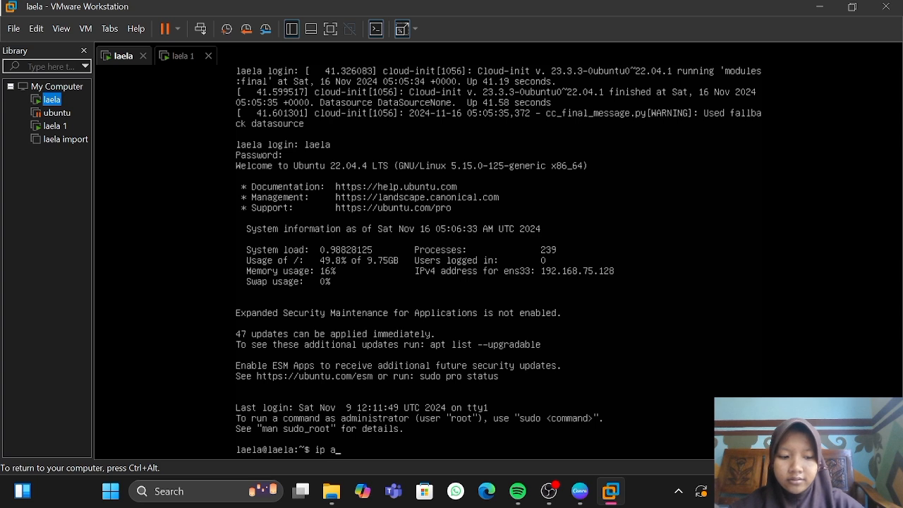
pyautogui.press('Return')
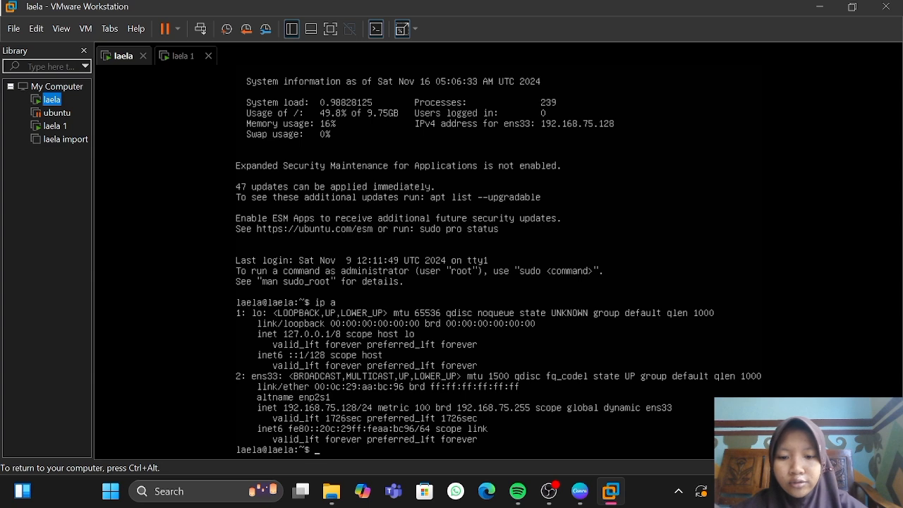
pyautogui.hotkey('ctrl', 'alt')
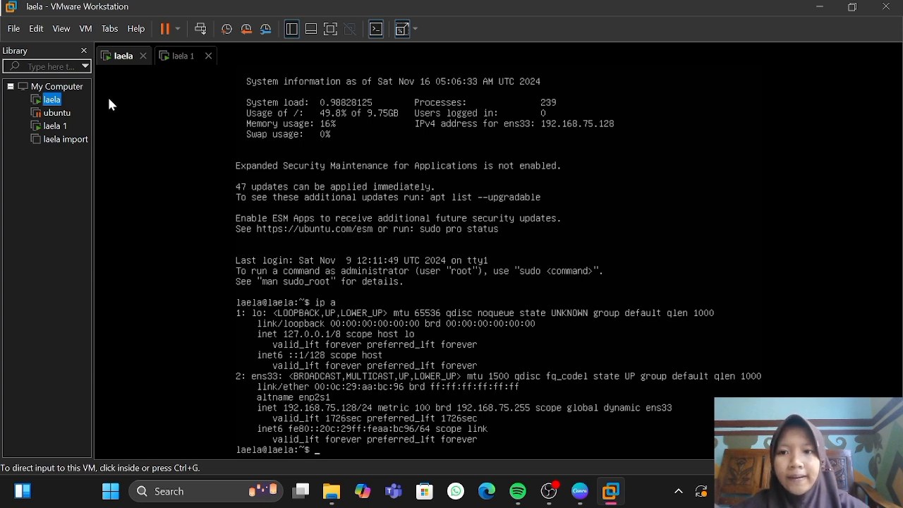
# Log in to the Ubuntu console of the virtual machine numbered 1 with the username and account password.
pyautogui.click(174, 57)
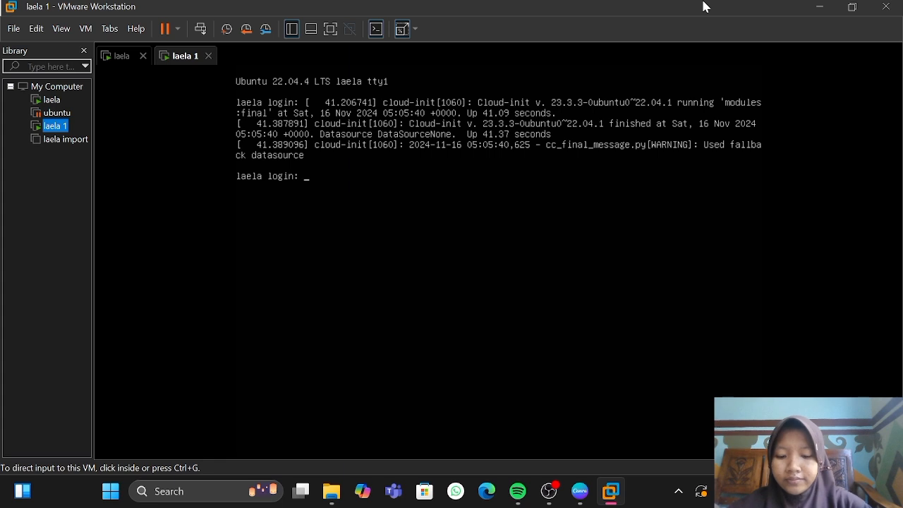
pyautogui.hotkey('ctrl', 'g')
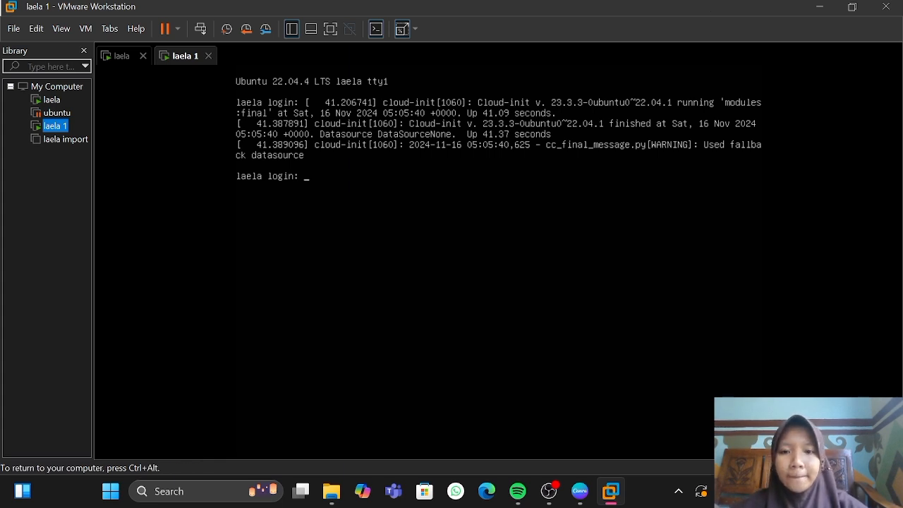
pyautogui.write('laela')
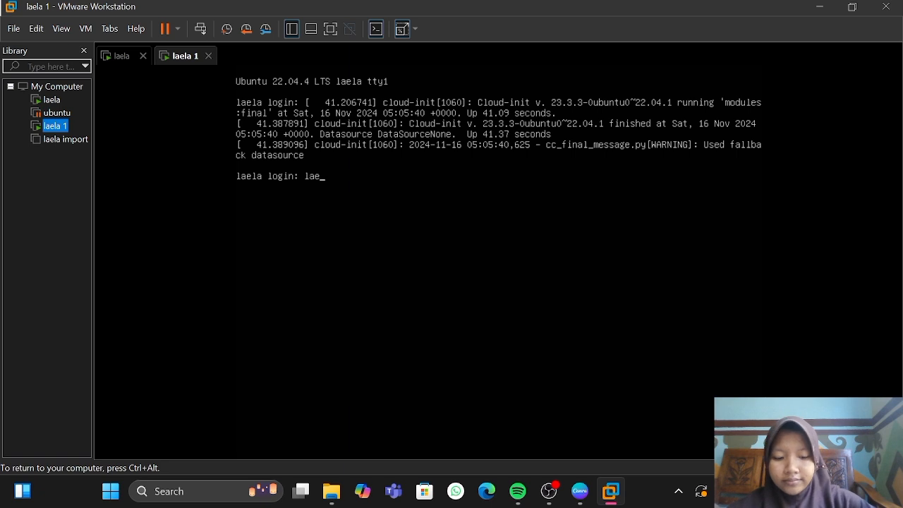
pyautogui.press('Return')
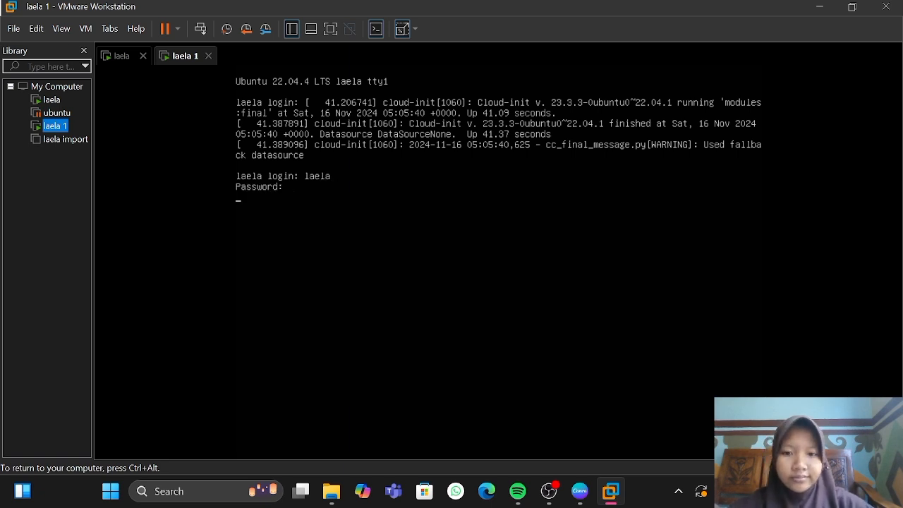
pyautogui.press('Return')
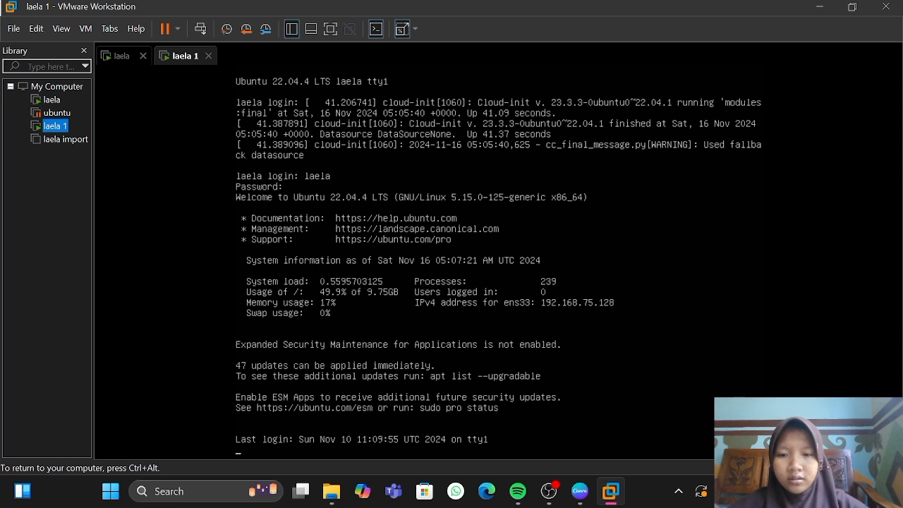
# Run "ip a" in the virtual machine numbered 1 to view its network interfaces and IP address, and release the input capture.
pyautogui.write('ip a')
pyautogui.press('Return')
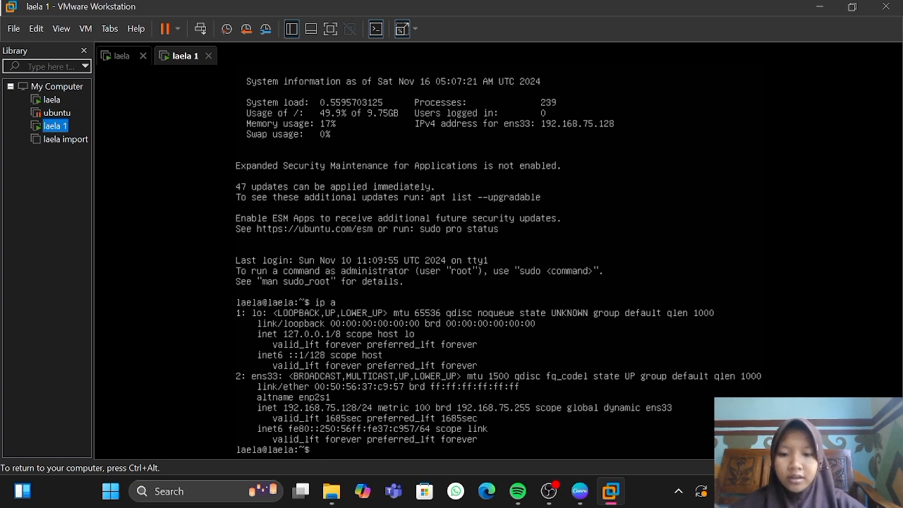
pyautogui.hotkey('ctrl', 'alt')
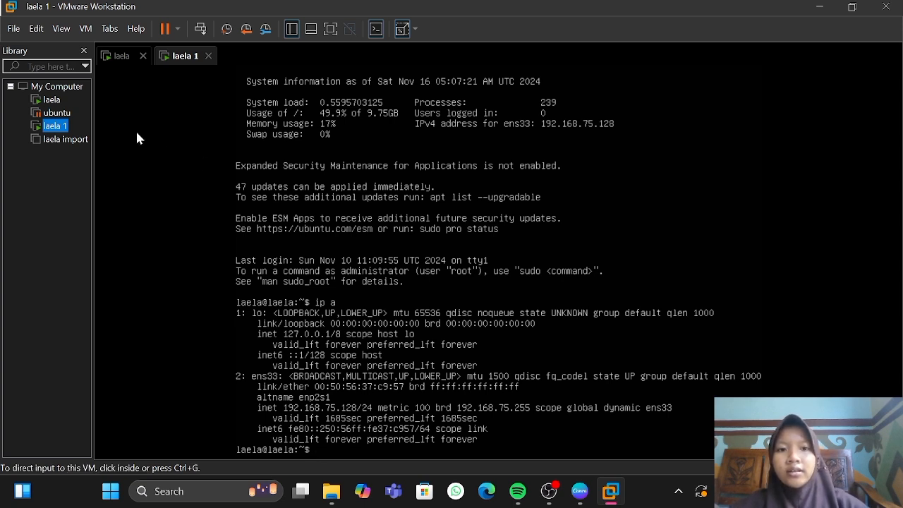
# Release the DHCP lease of ens33 in the first virtual machine with "sudo dhclient -r ens33", entering the sudo password.
pyautogui.click(118, 55)
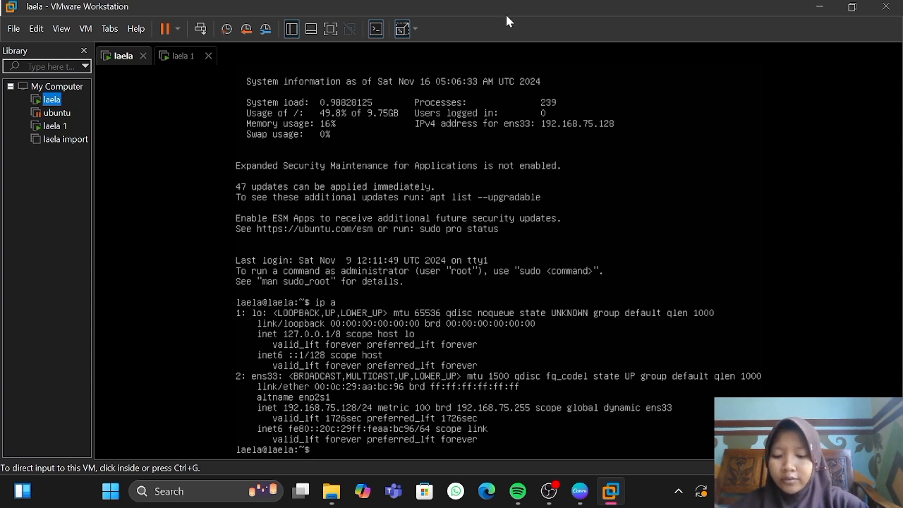
pyautogui.hotkey('ctrl', 'g')
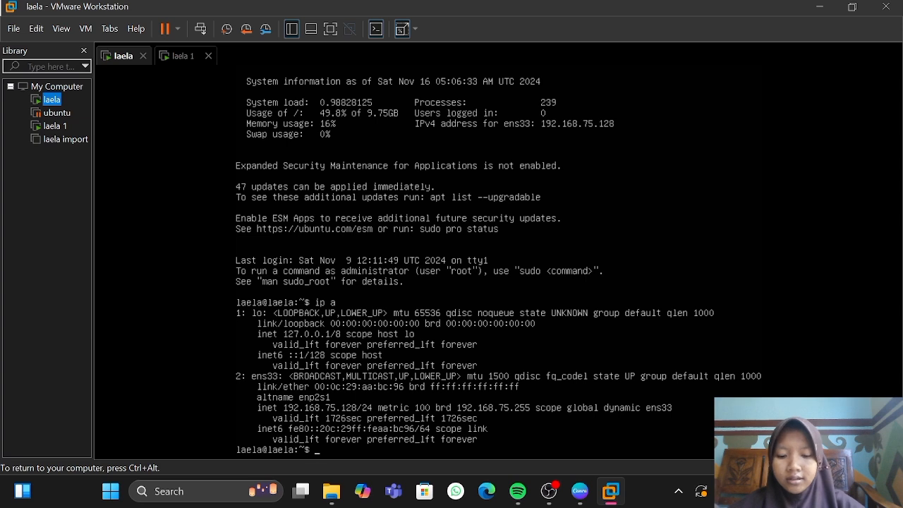
pyautogui.write('su')
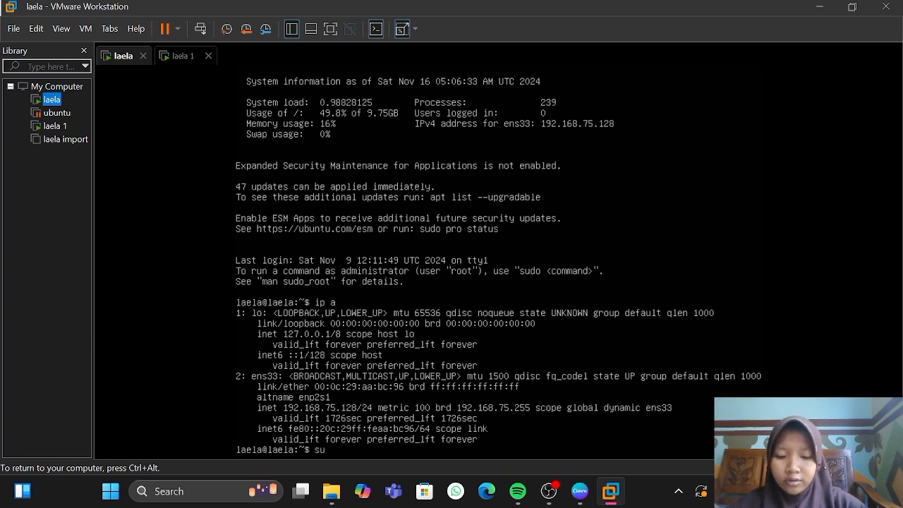
pyautogui.write('do dhclient -r')
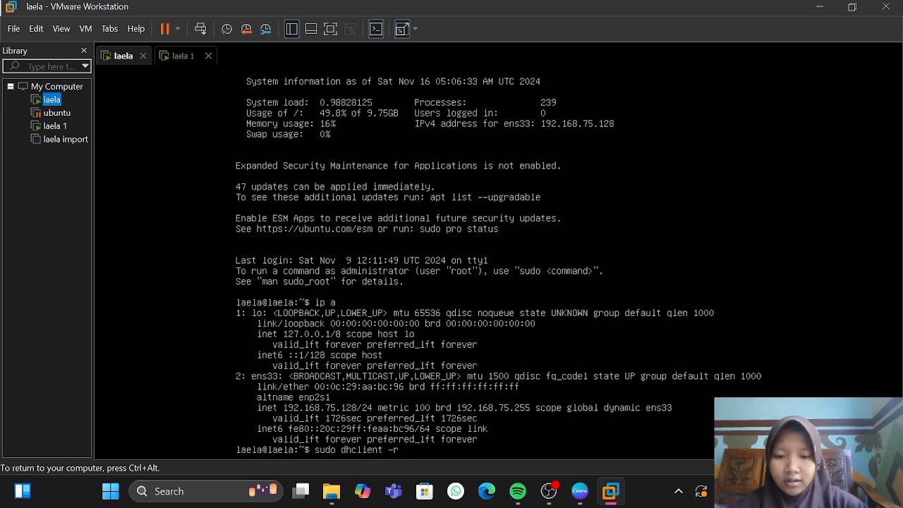
pyautogui.write('en')
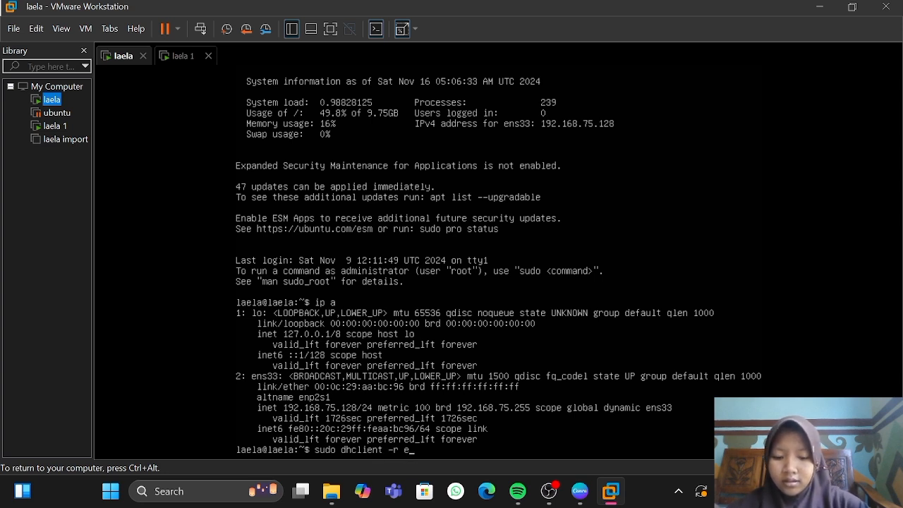
pyautogui.write('s')
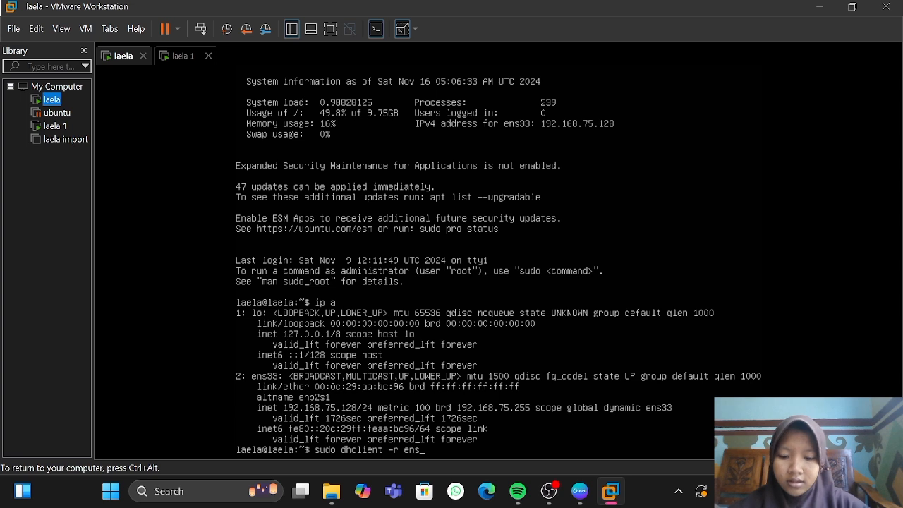
pyautogui.write('33')
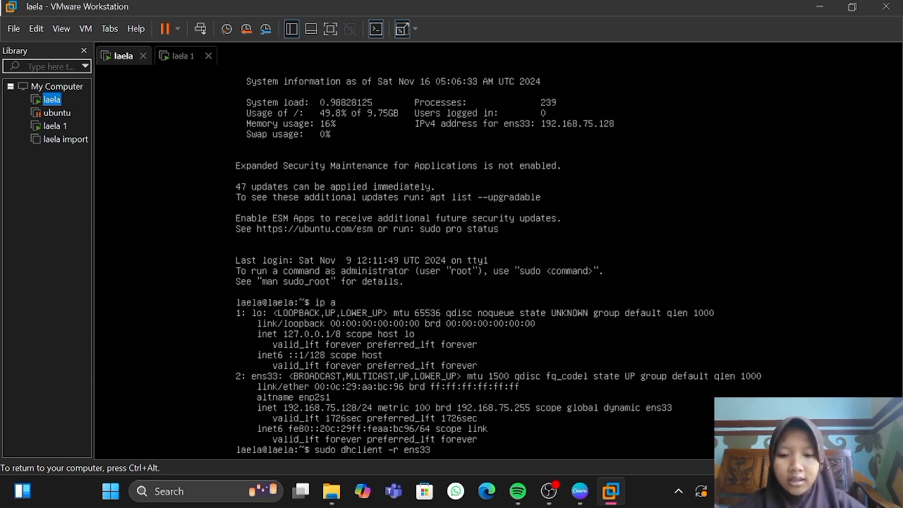
pyautogui.press('Return')
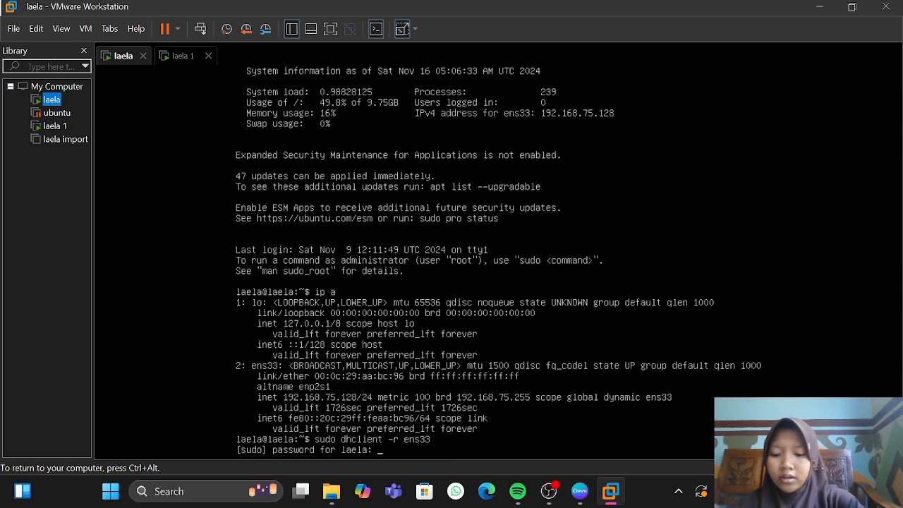
pyautogui.press('Return')
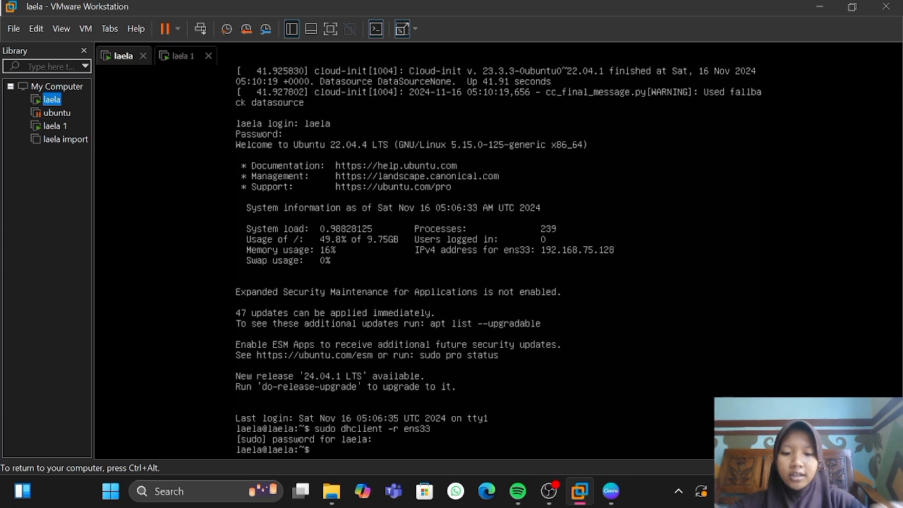
# Request a new DHCP lease for ens33 in the first virtual machine with "sudo dhclient ens33".
pyautogui.write('sudo dhclient')
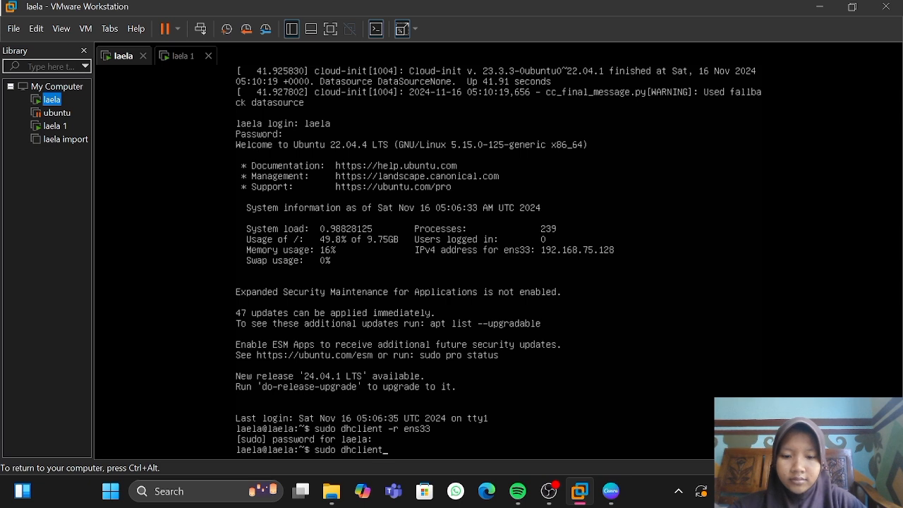
pyautogui.write(' ens')
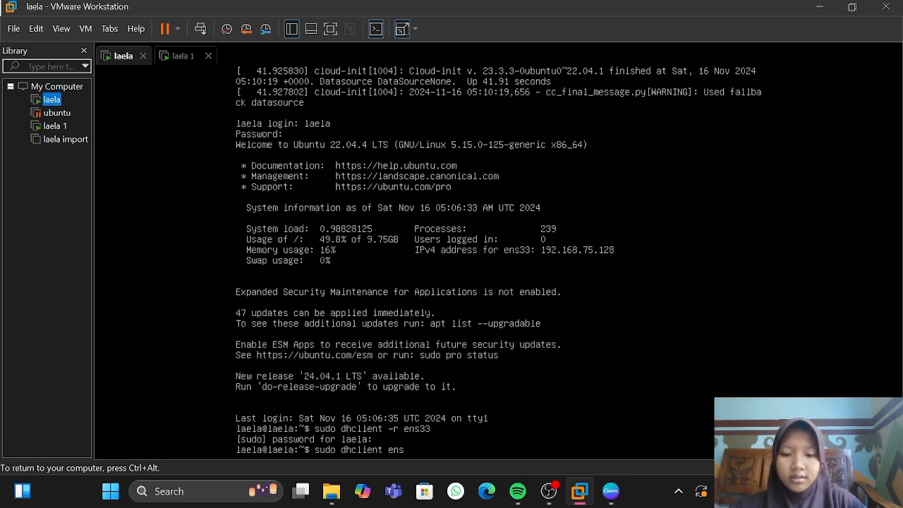
pyautogui.write('33')
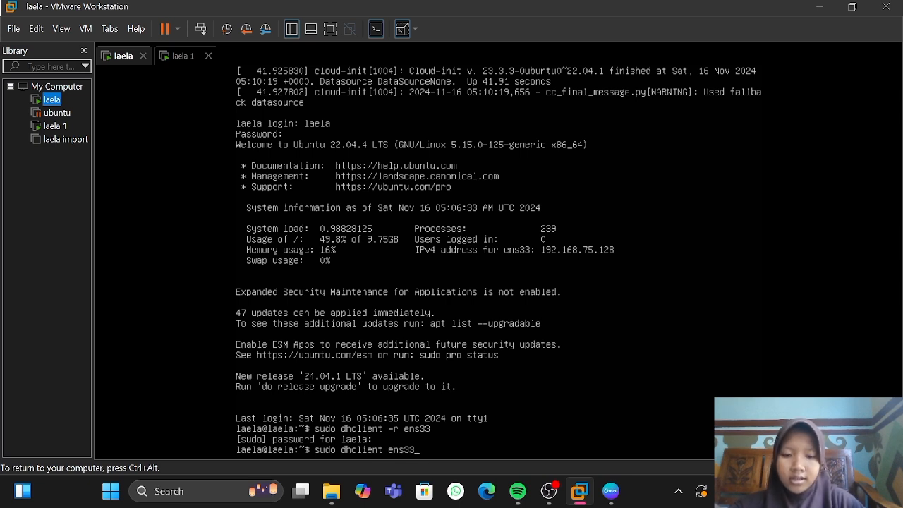
pyautogui.press('Return')
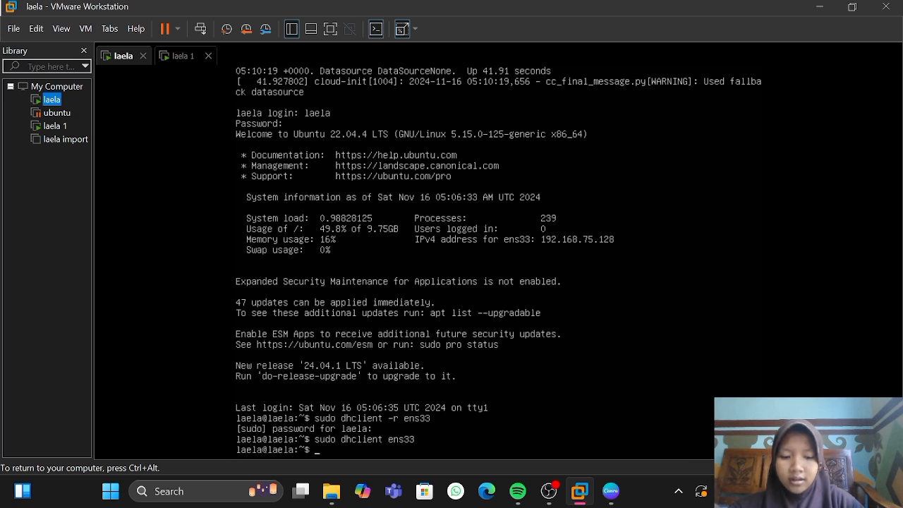
# Run "ip a" in the first virtual machine to check the renewed IP address of ens33, and release the input capture.
pyautogui.write('ip')
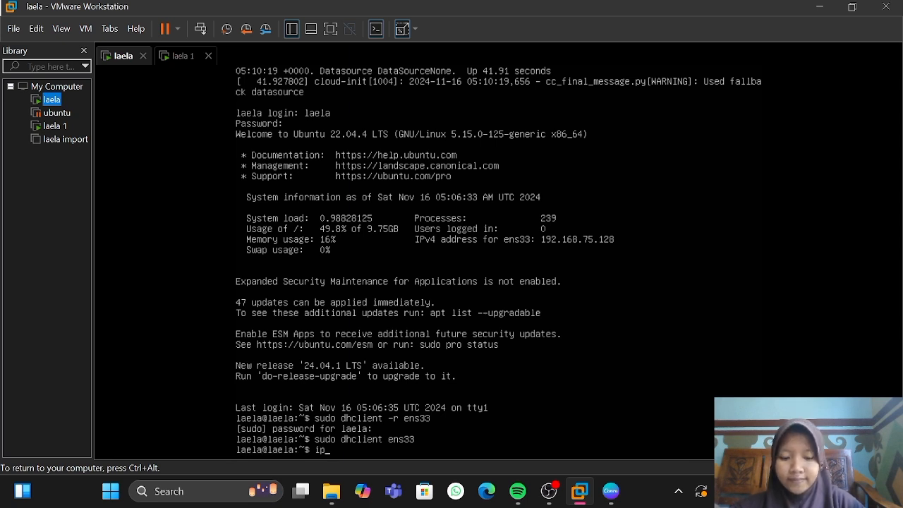
pyautogui.write(' a')
pyautogui.press('Return')
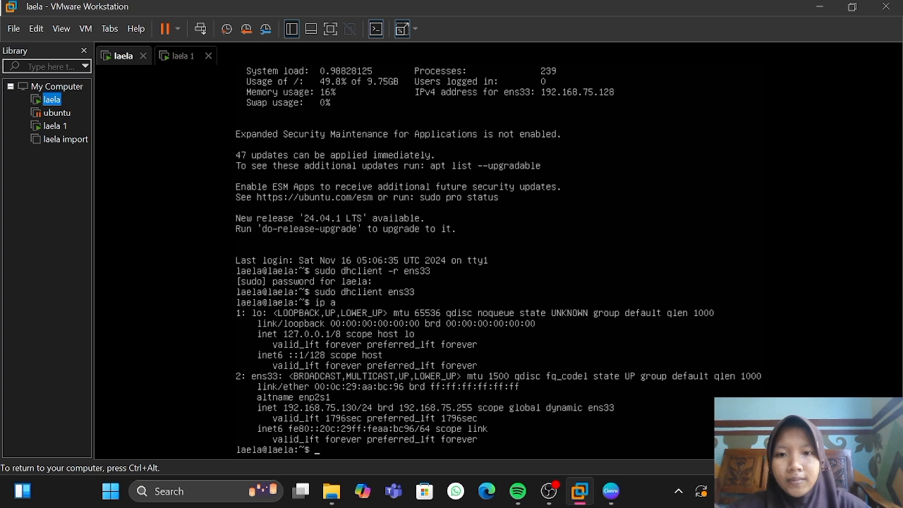
pyautogui.hotkey('ctrl', 'alt')
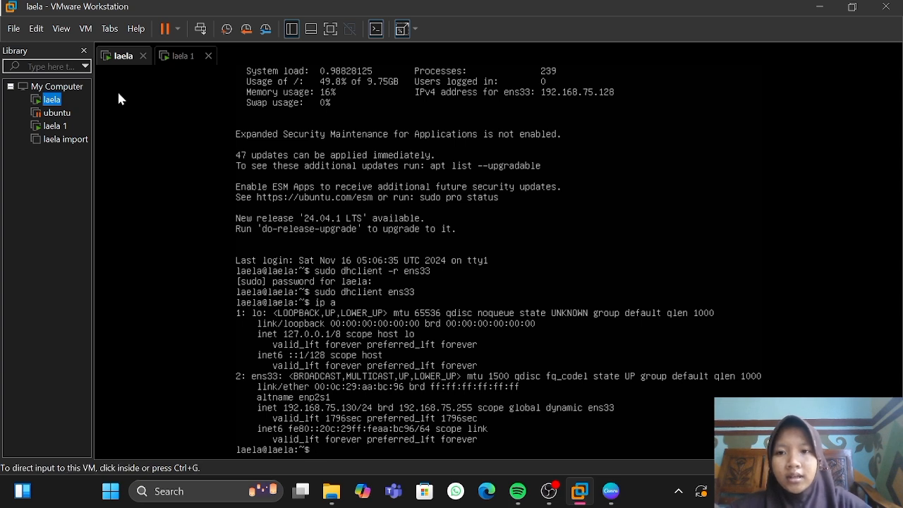
# Run "ping 192.168.75.130" from the virtual machine numbered 1, checking the address against the first virtual machine, and stop it after several replies.
pyautogui.click(169, 60)
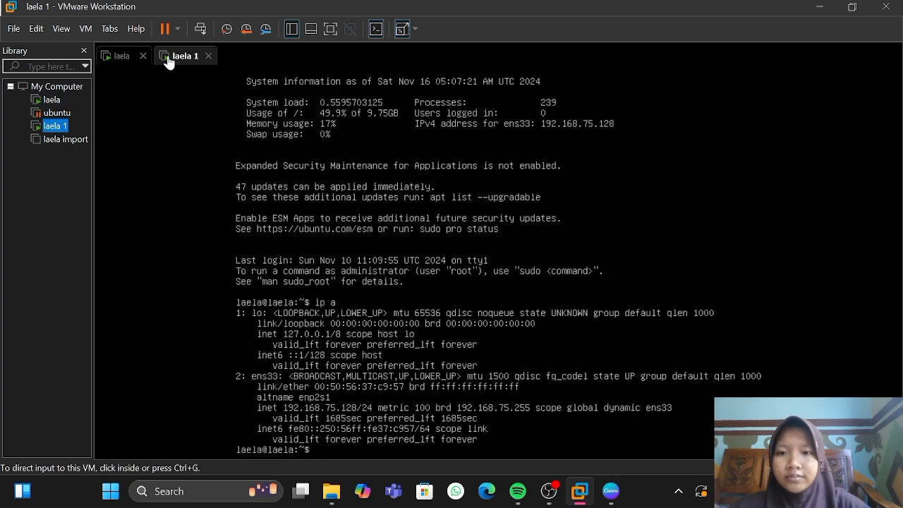
pyautogui.click(617, 438)
pyautogui.write('pi')
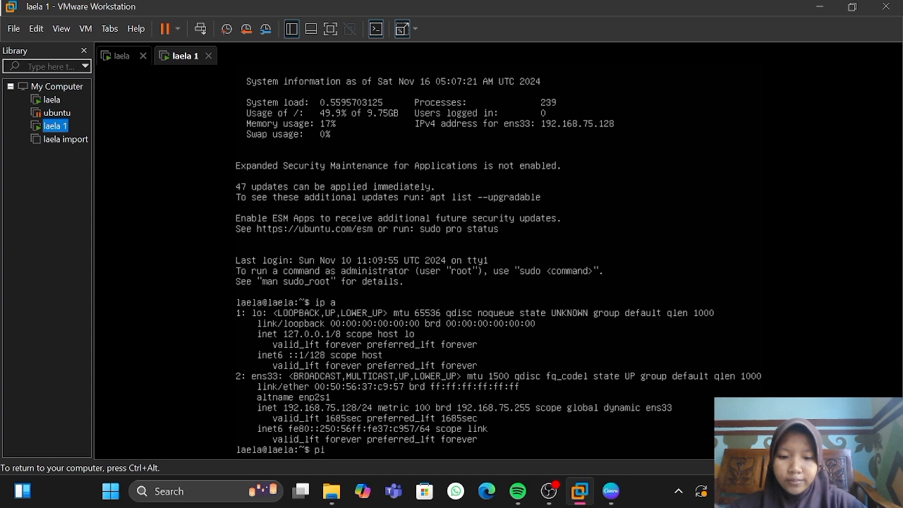
pyautogui.write('ng')
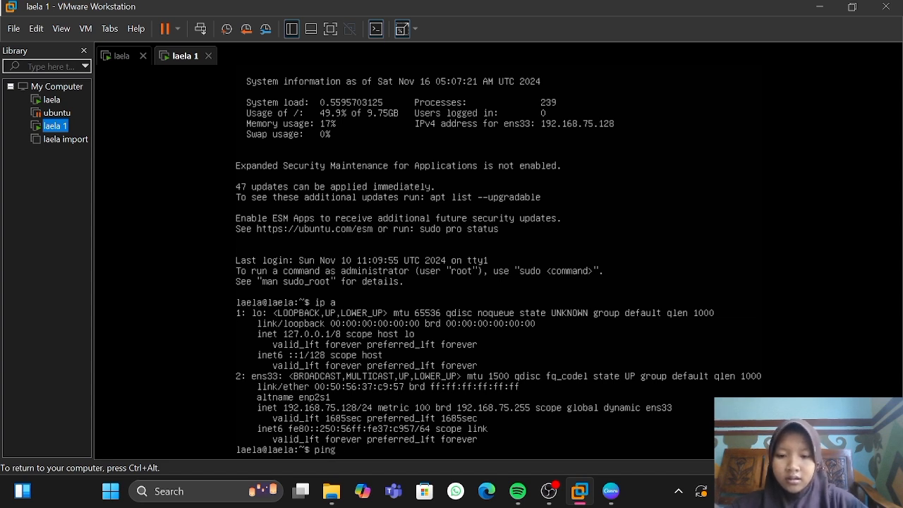
pyautogui.write(' 19')
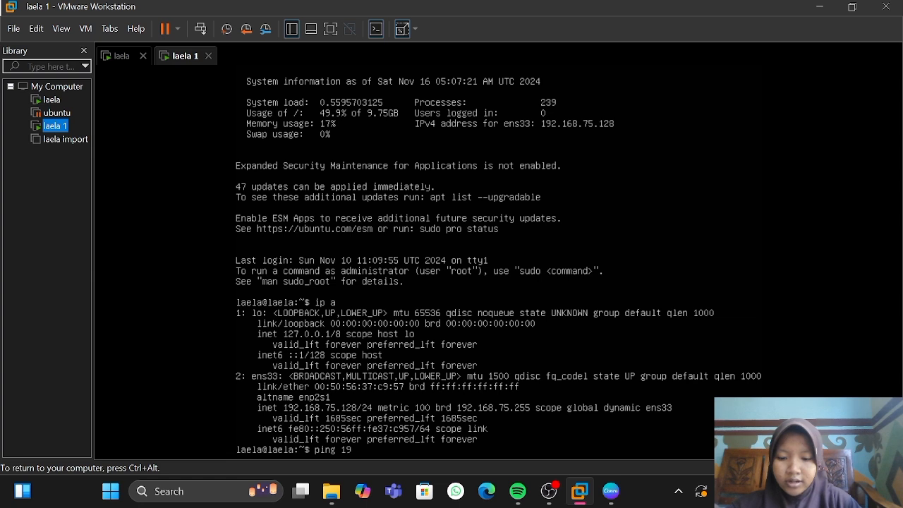
pyautogui.write('2.168.')
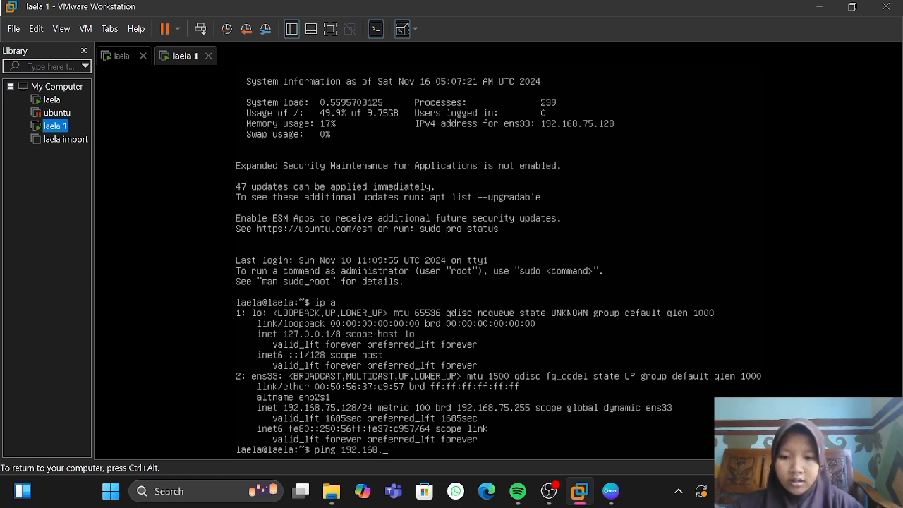
pyautogui.write('5.130')
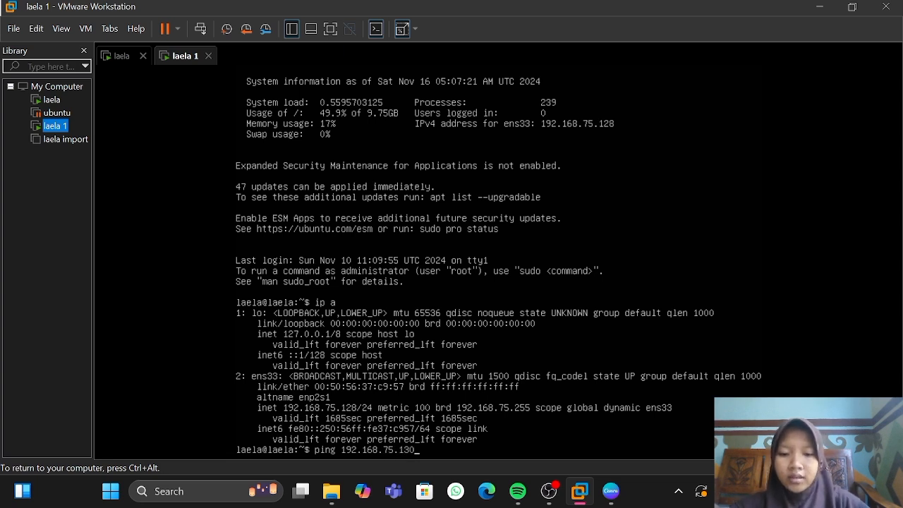
pyautogui.hotkey('ctrl', 'alt')
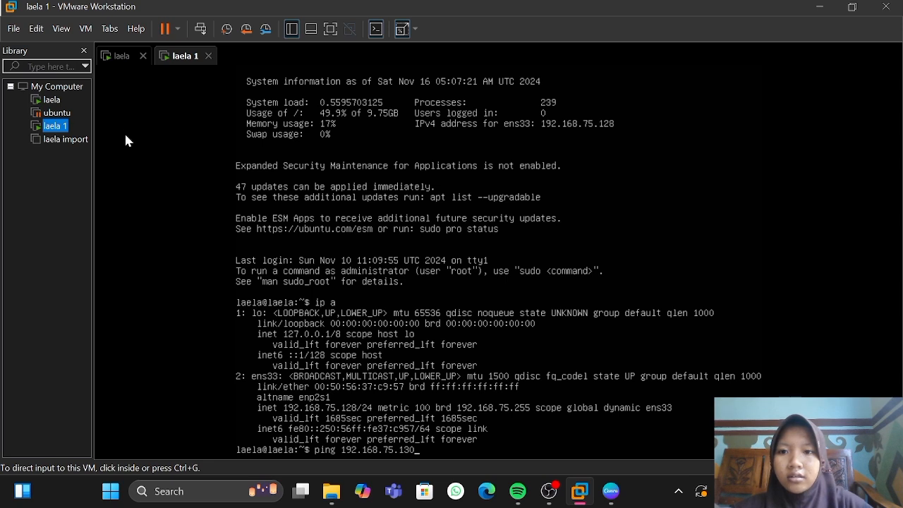
pyautogui.click(117, 62)
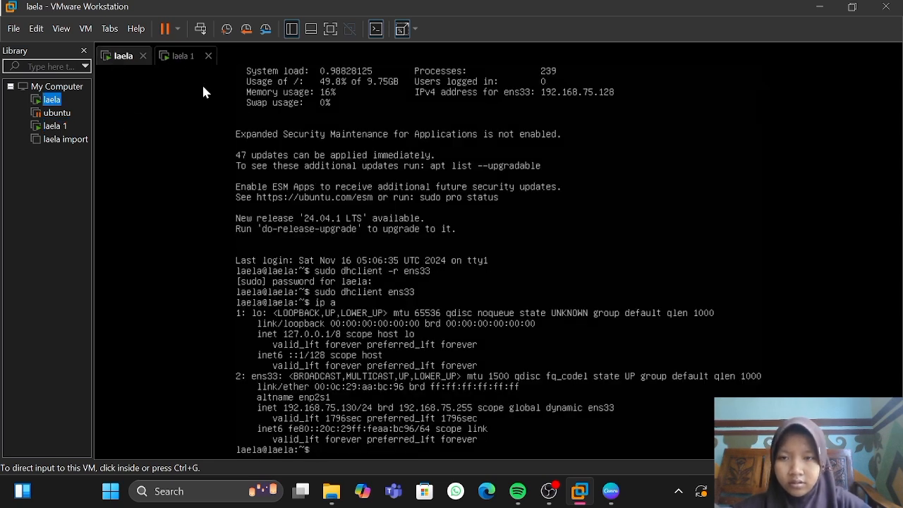
pyautogui.click(181, 57)
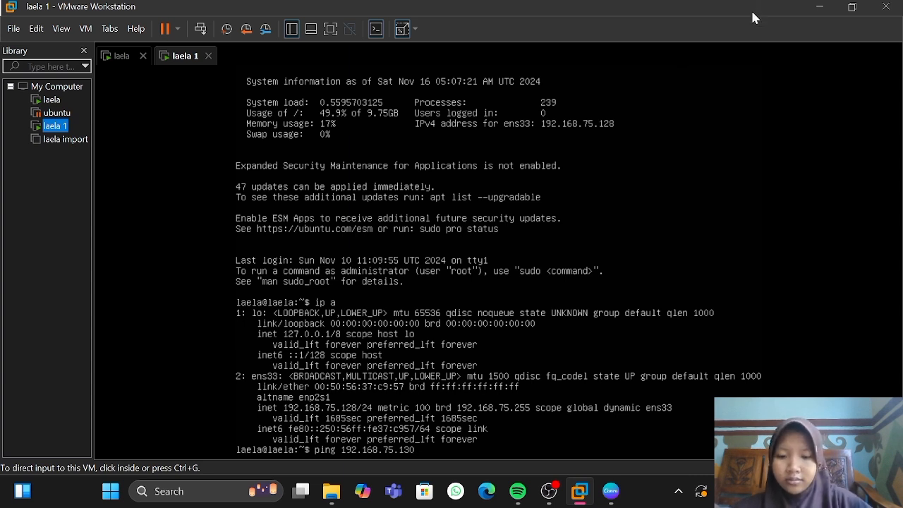
pyautogui.hotkey('ctrl', 'g')
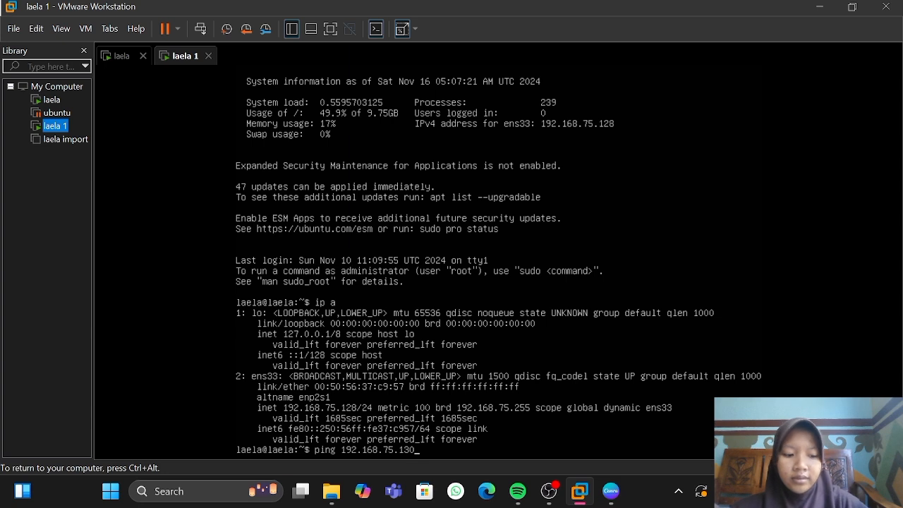
pyautogui.press('Return')
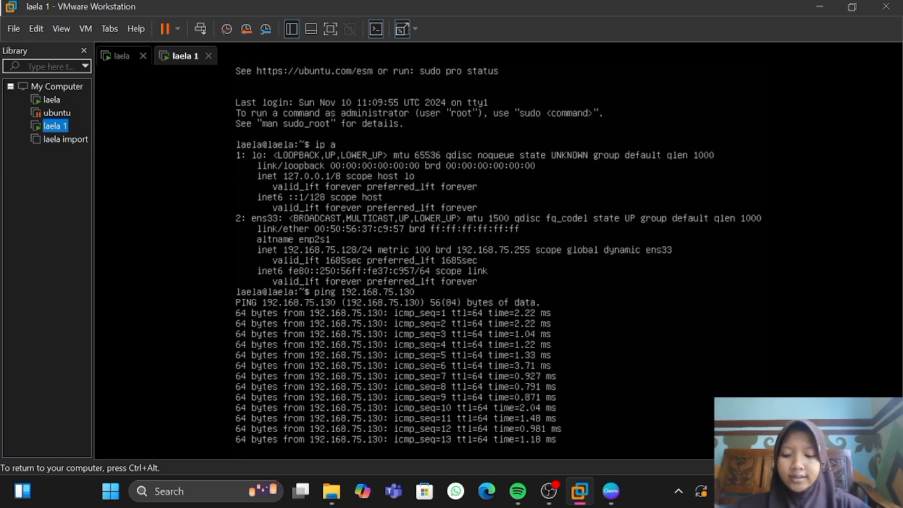
pyautogui.hotkey('ctrl', 'c')
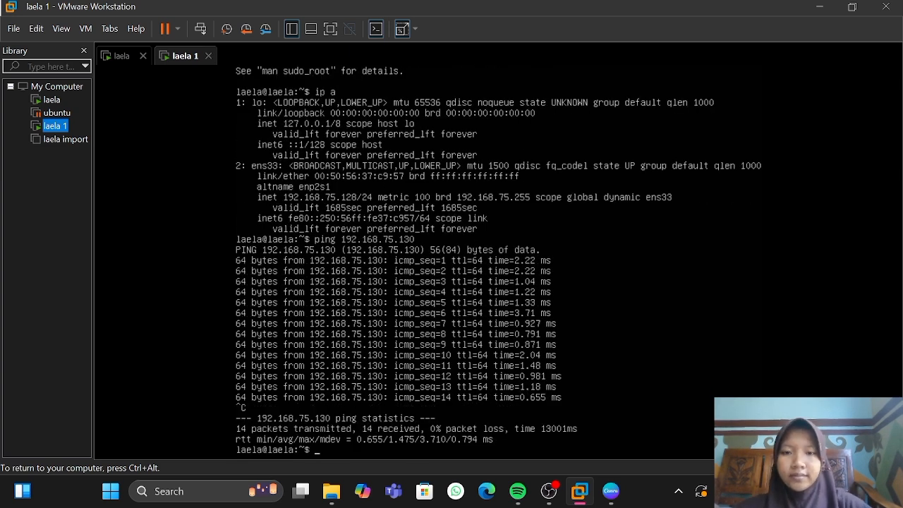
# Run "ping 192.168.75.128" from the first virtual machine, checking the address in the virtual machine numbered 1, and stop it after several replies.
pyautogui.hotkey('ctrl', 'alt')
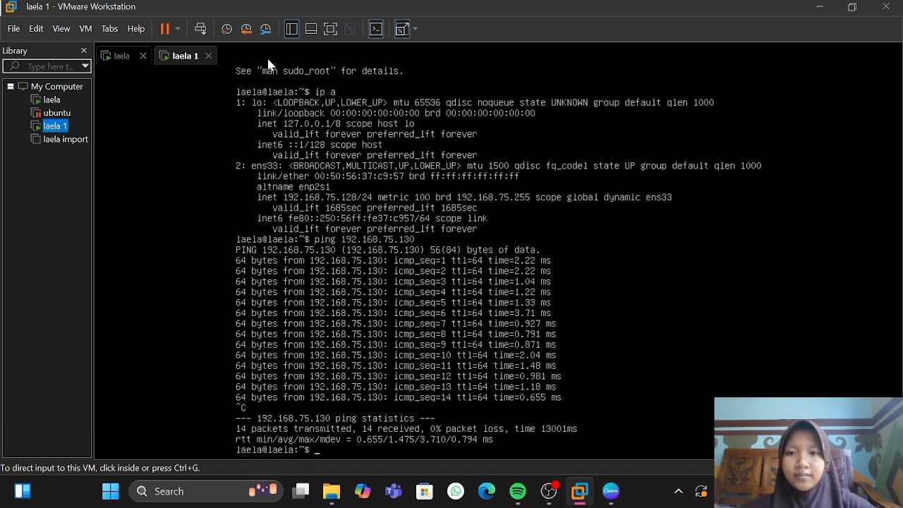
pyautogui.click(125, 56)
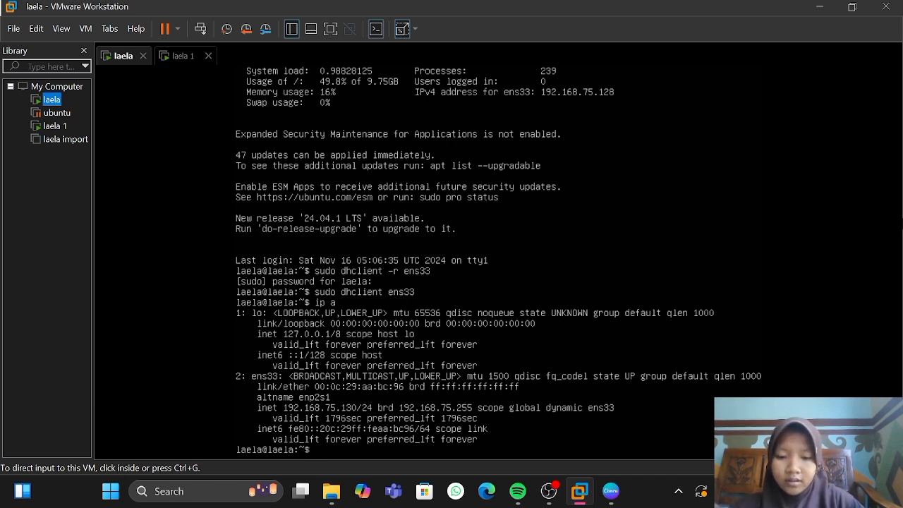
pyautogui.hotkey('ctrl', 'g')
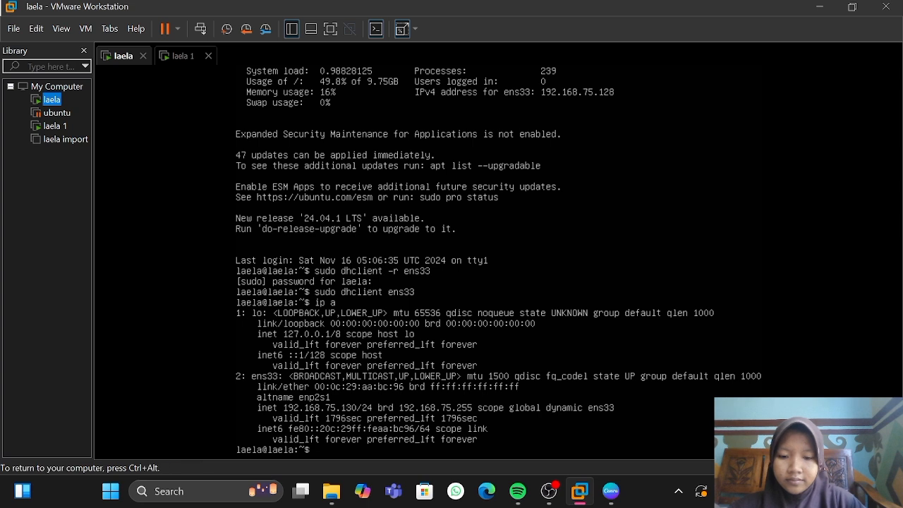
pyautogui.write('ping')
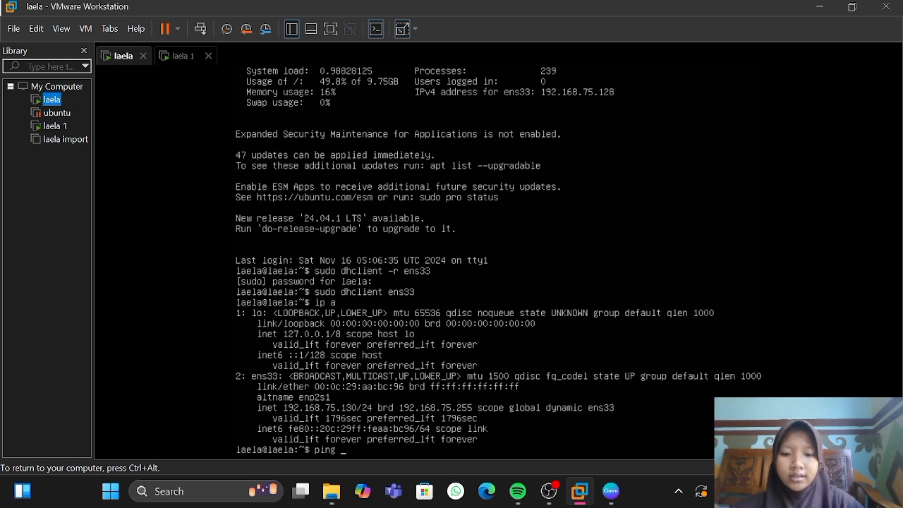
pyautogui.write(' 192.')
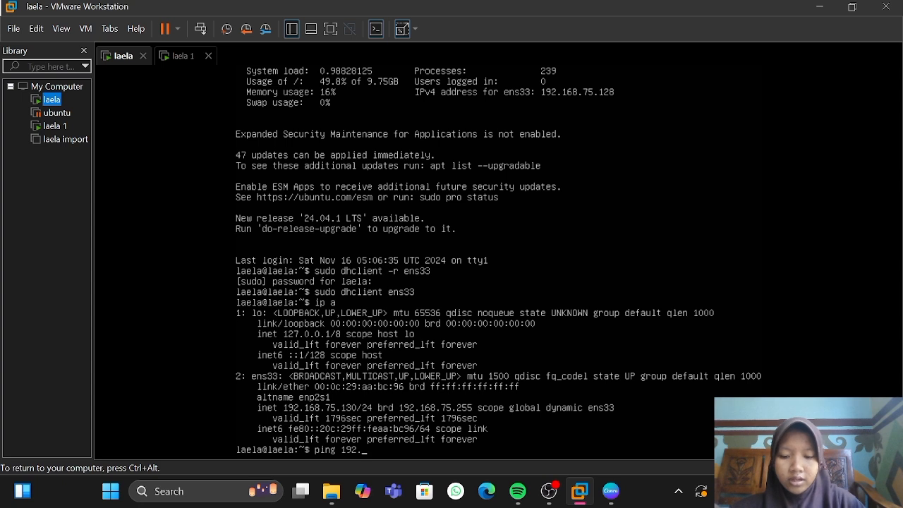
pyautogui.write('168')
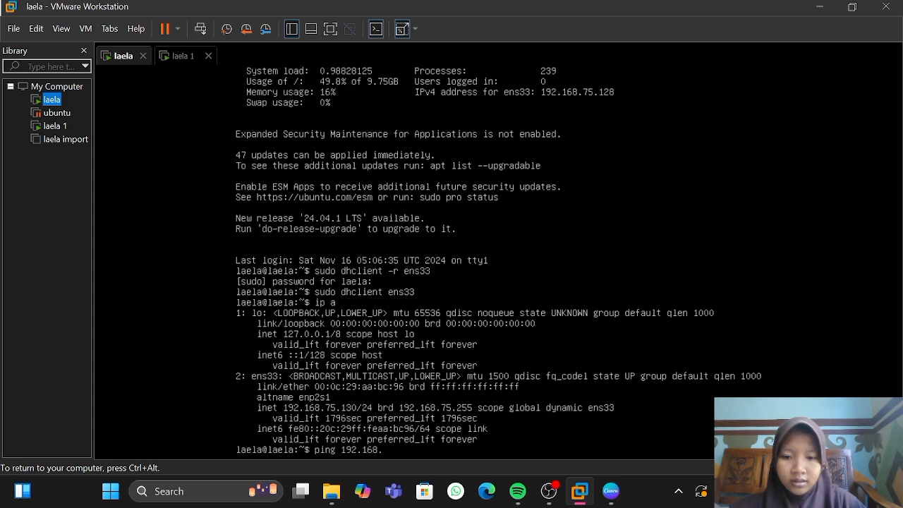
pyautogui.write('.75.1')
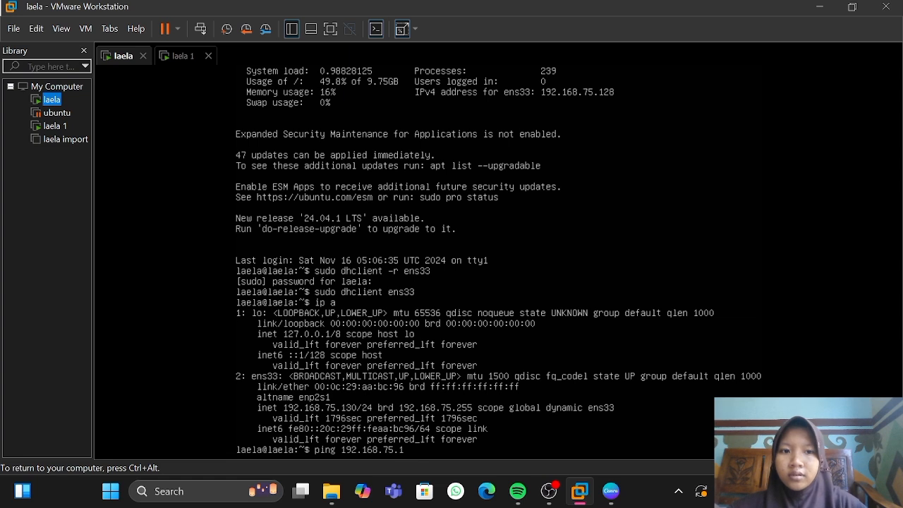
pyautogui.hotkey('ctrl', 'alt')
pyautogui.click(179, 59)
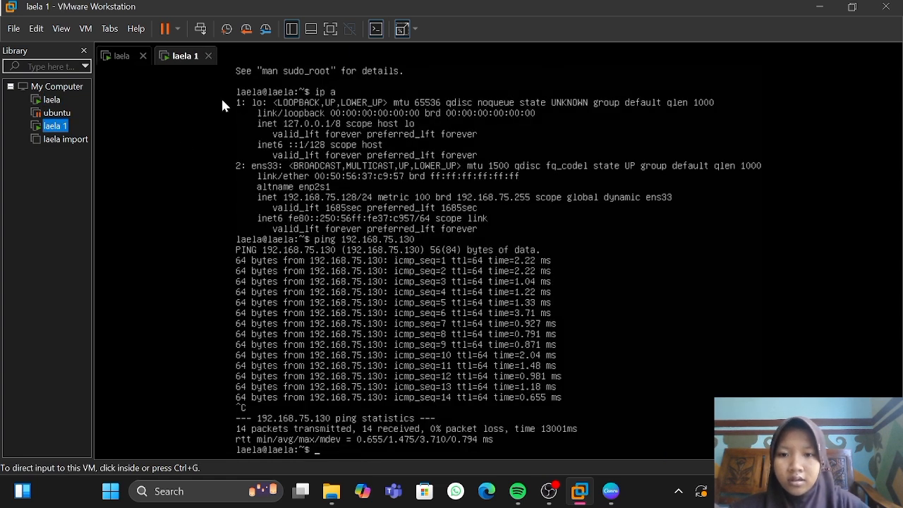
pyautogui.click(127, 59)
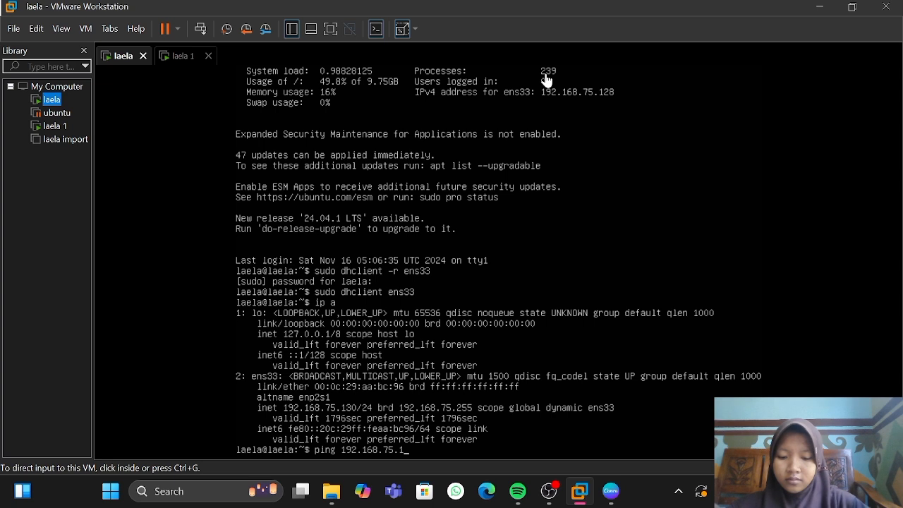
pyautogui.click(546, 79)
pyautogui.write('28')
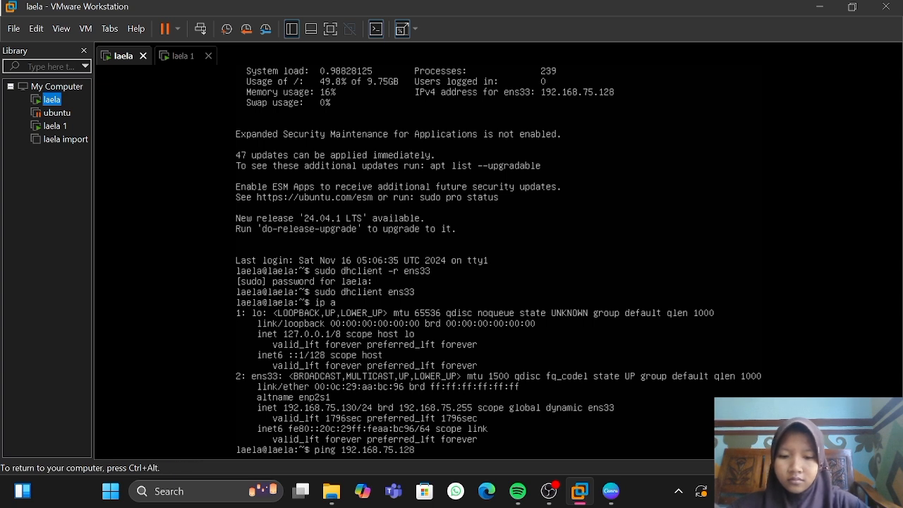
pyautogui.press('Return')
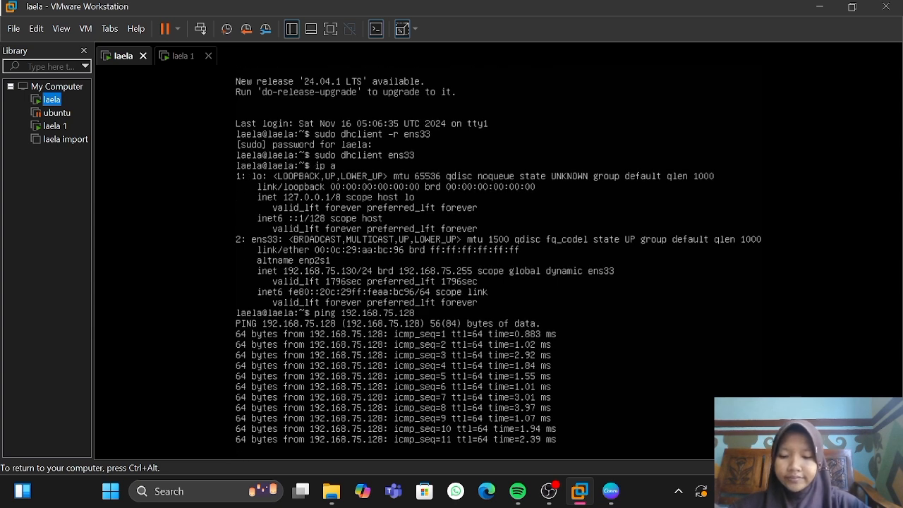
pyautogui.hotkey('ctrl', 'c')
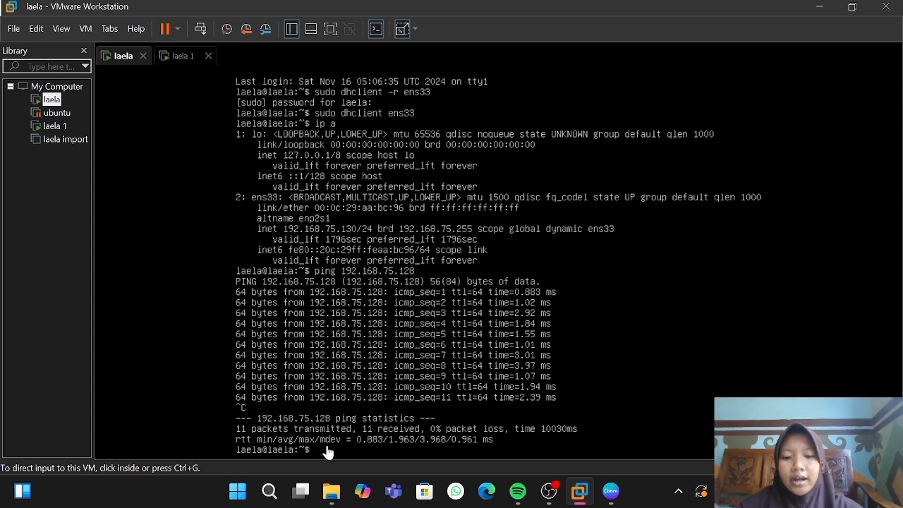
# Search Windows for "view" and open View network connections on the host.
pyautogui.click(268, 492)
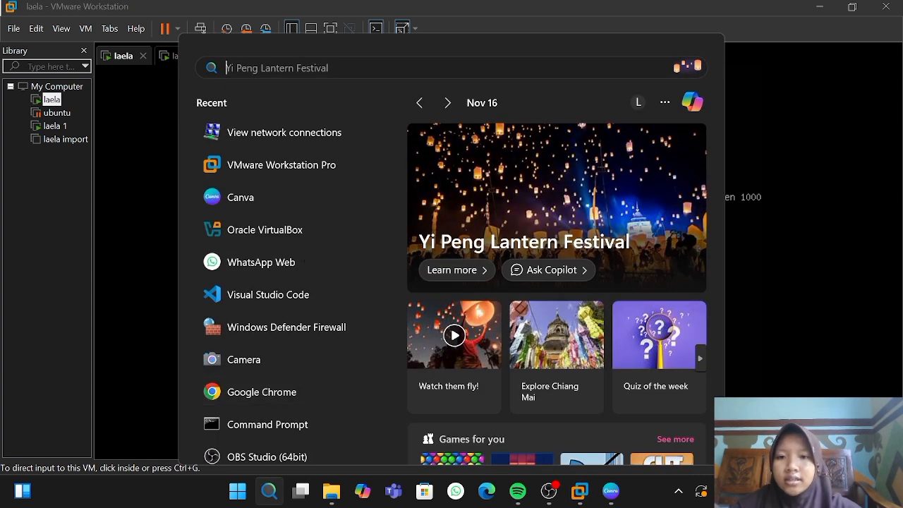
pyautogui.write('v')
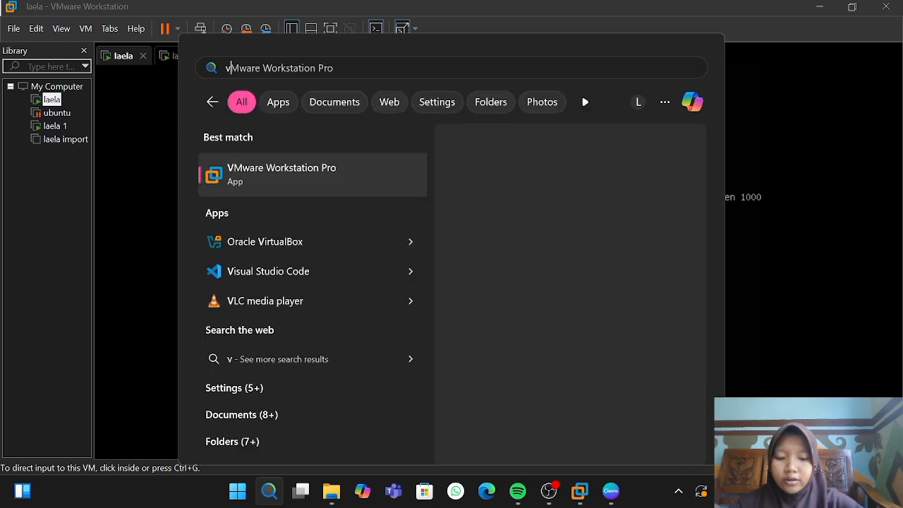
pyautogui.write('iew')
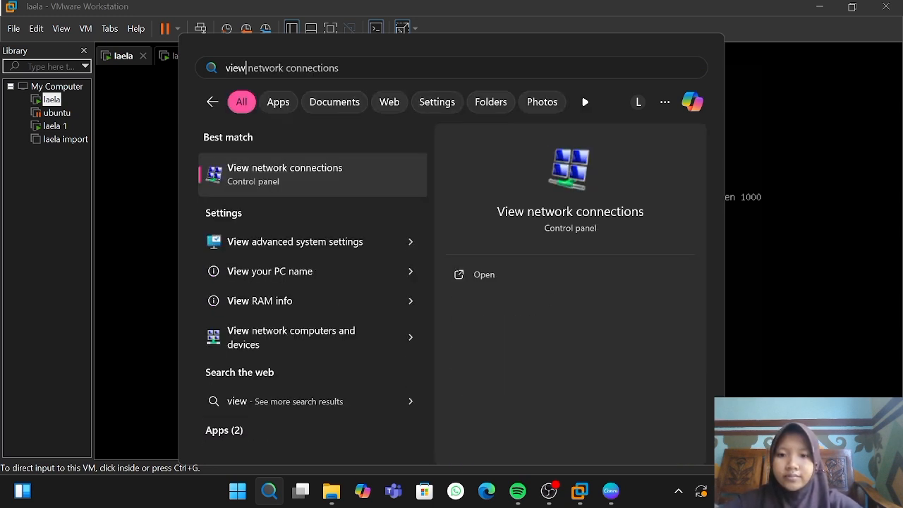
pyautogui.click(506, 275)
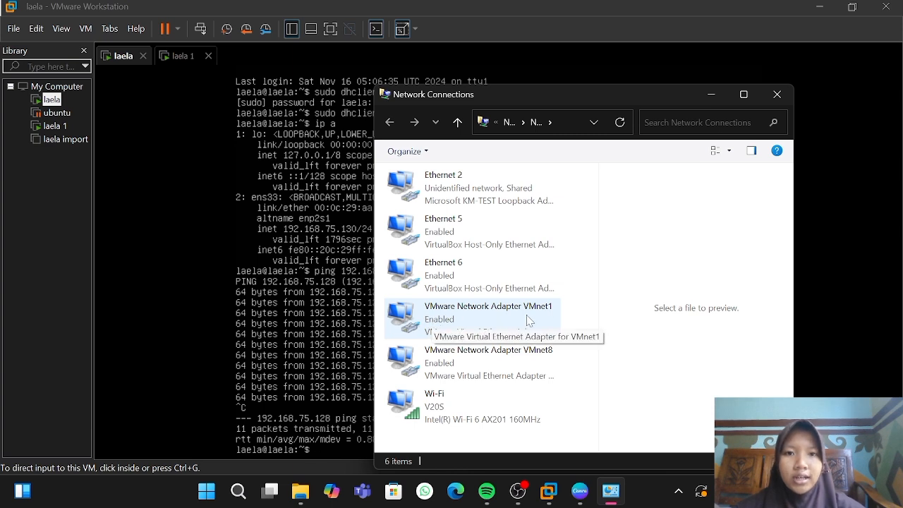
# Examine the connection details of VMware Network Adapter VMnet8 for its IPv4 address, and minimize Network Connections.
pyautogui.doubleClick(519, 361)
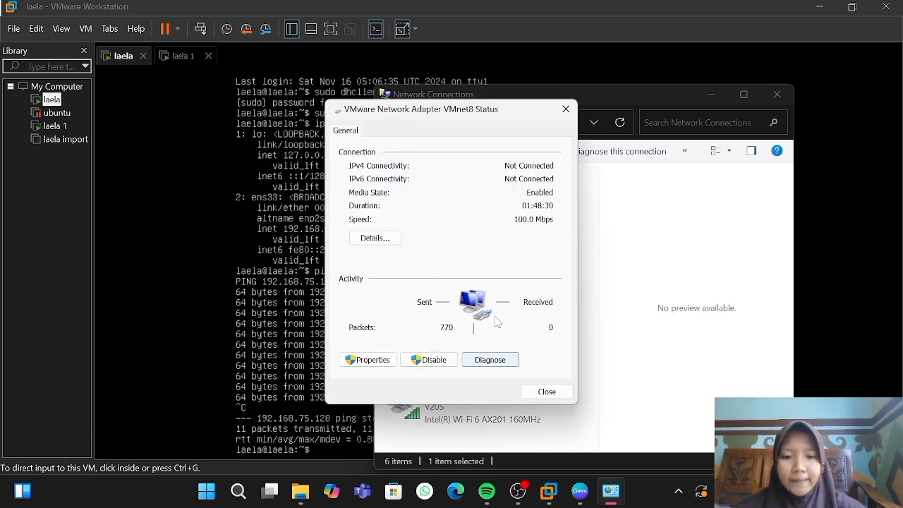
pyautogui.click(382, 237)
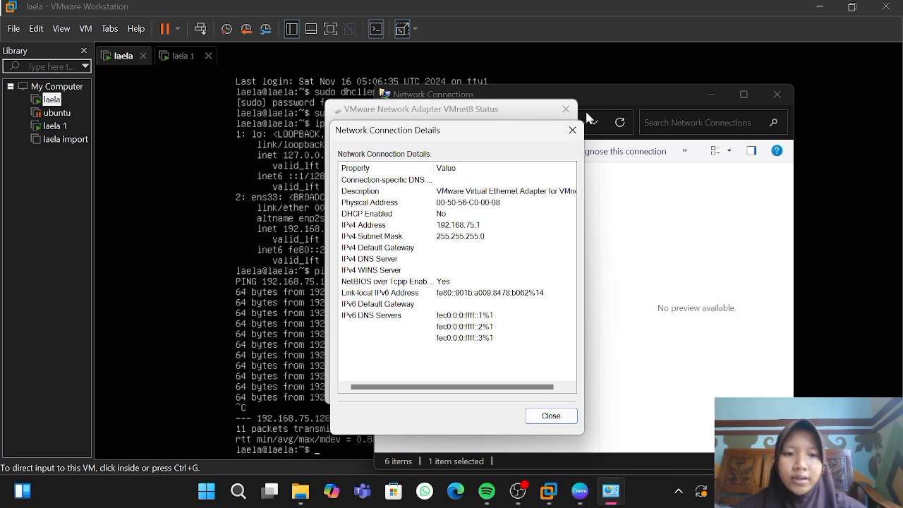
pyautogui.click(573, 129)
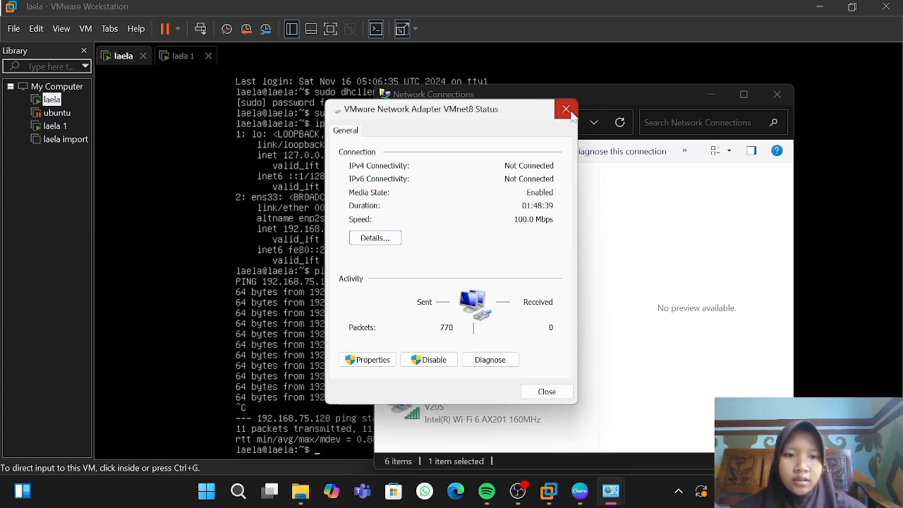
pyautogui.click(565, 108)
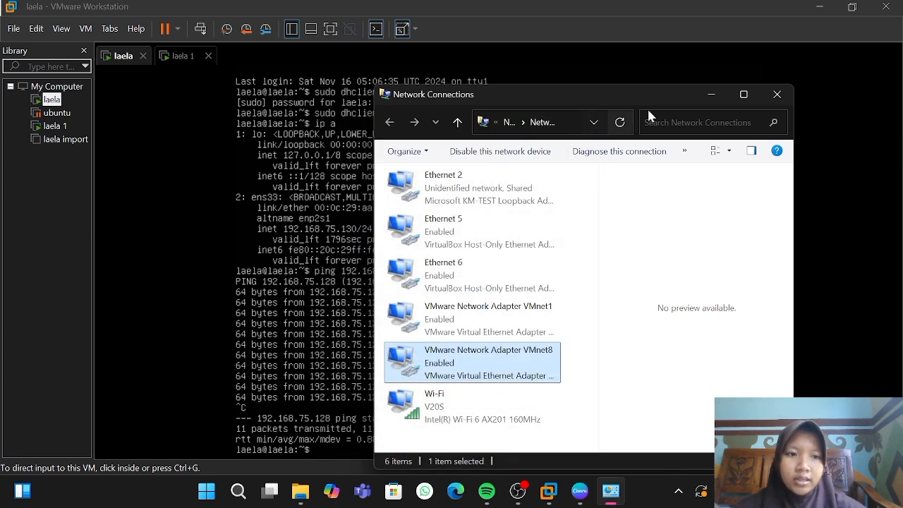
pyautogui.click(710, 94)
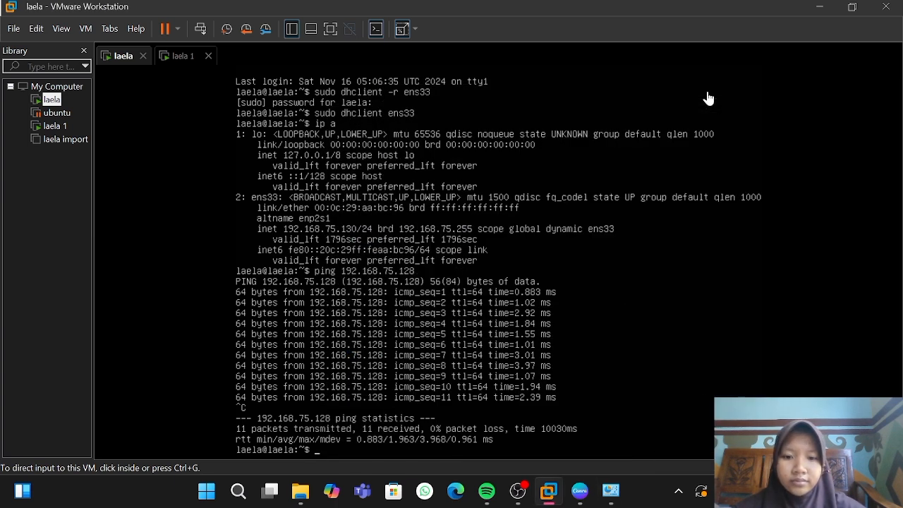
# Start "ping 192.168.75.1" from the first virtual machine to test its connection to the host.
pyautogui.click(582, 333)
pyautogui.write('ping 192.168')
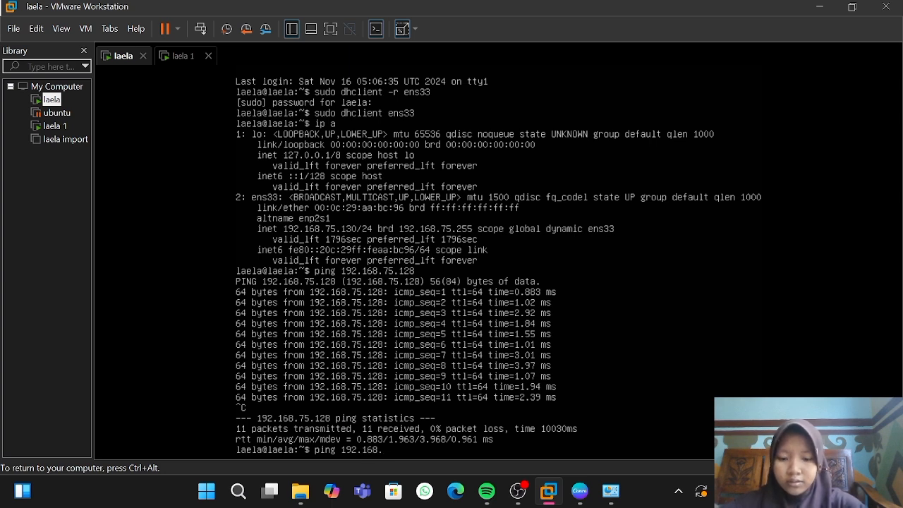
pyautogui.write('.75.1')
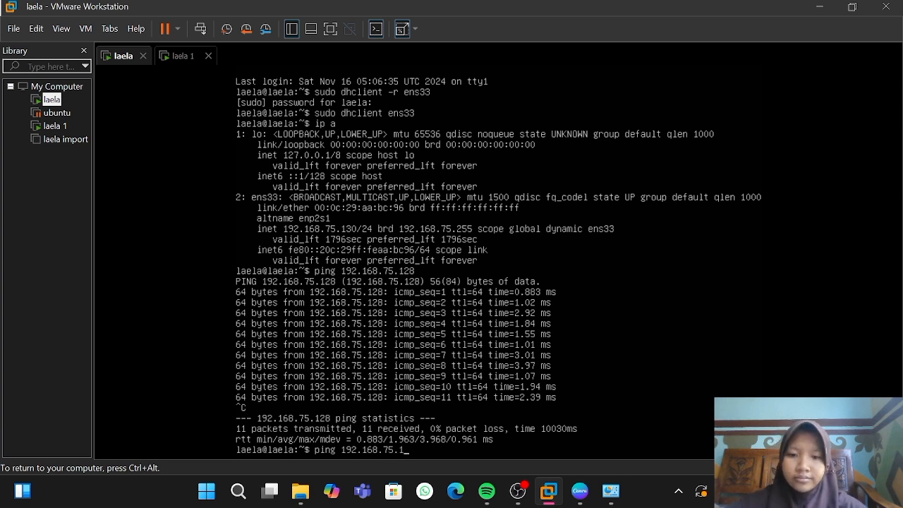
pyautogui.press('Return')
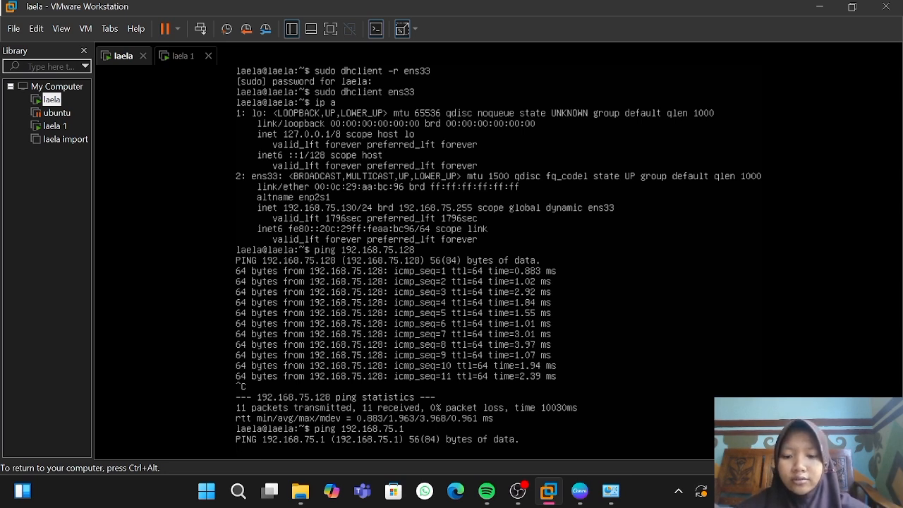
# Release the input capture, search Windows for the firewall, and open the Windows Defender Firewall control panel.
pyautogui.hotkey('ctrl', 'alt')
pyautogui.click(238, 491)
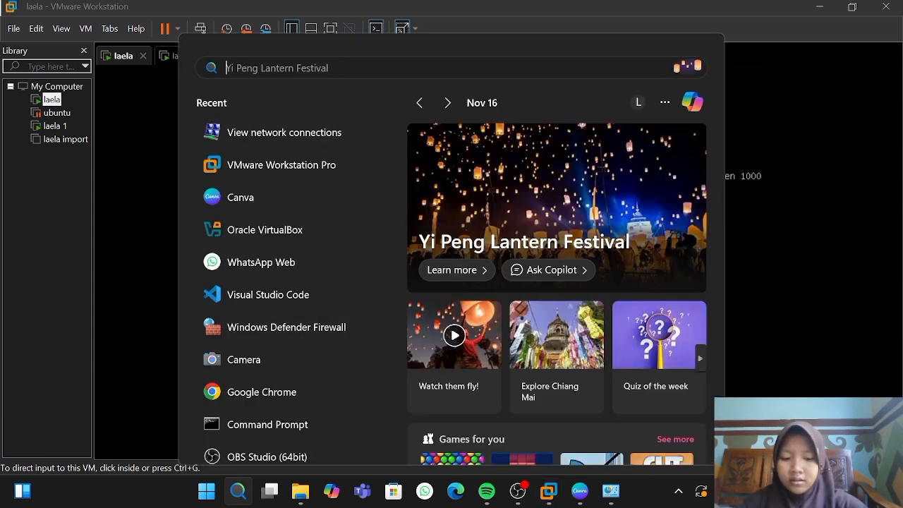
pyautogui.write('wi')
pyautogui.write('ows Defender Firewall')
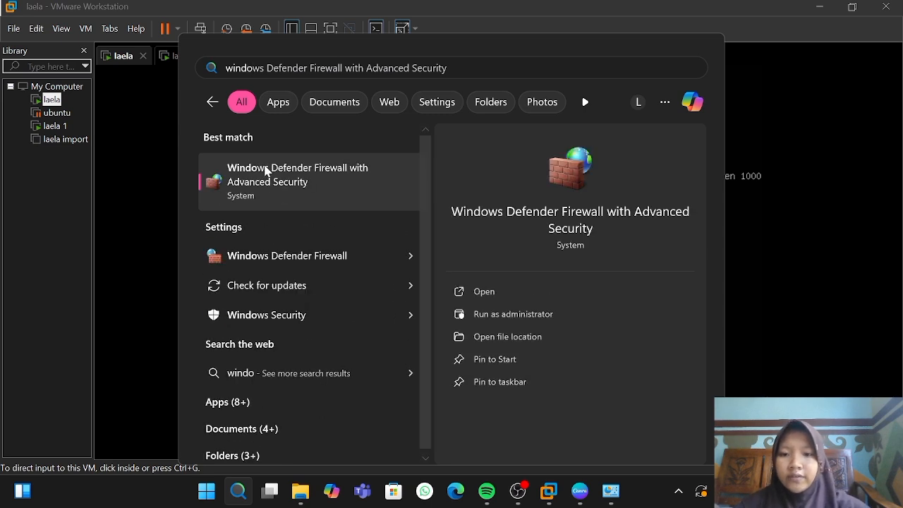
pyautogui.click(407, 256)
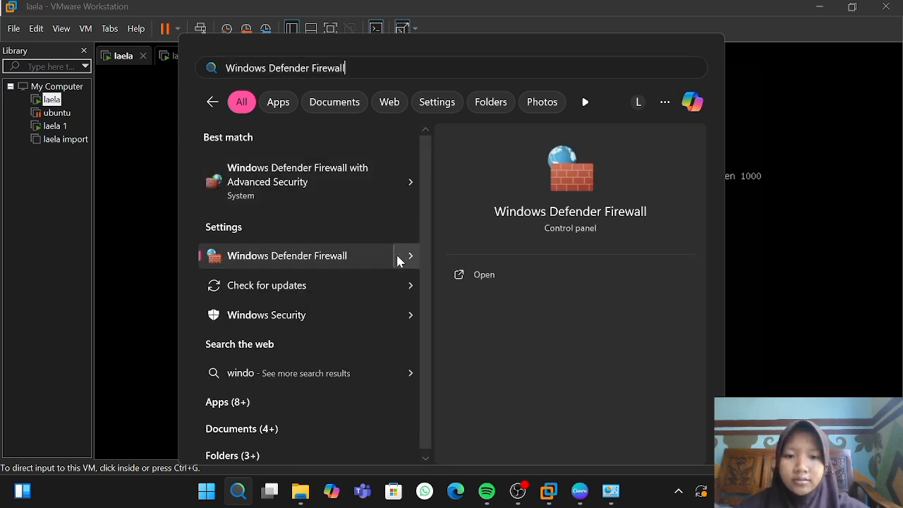
pyautogui.click(462, 276)
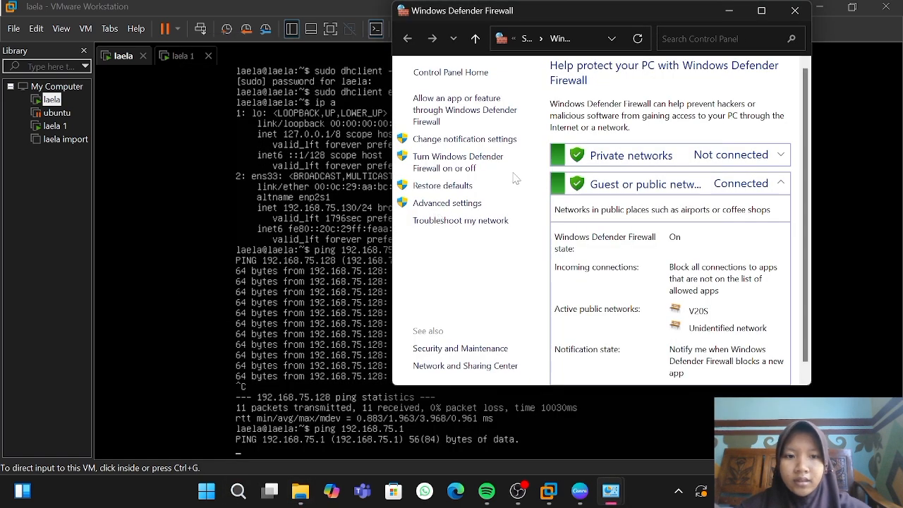
# Turn off Windows Defender Firewall for both private and public networks and apply the settings.
pyautogui.click(481, 161)
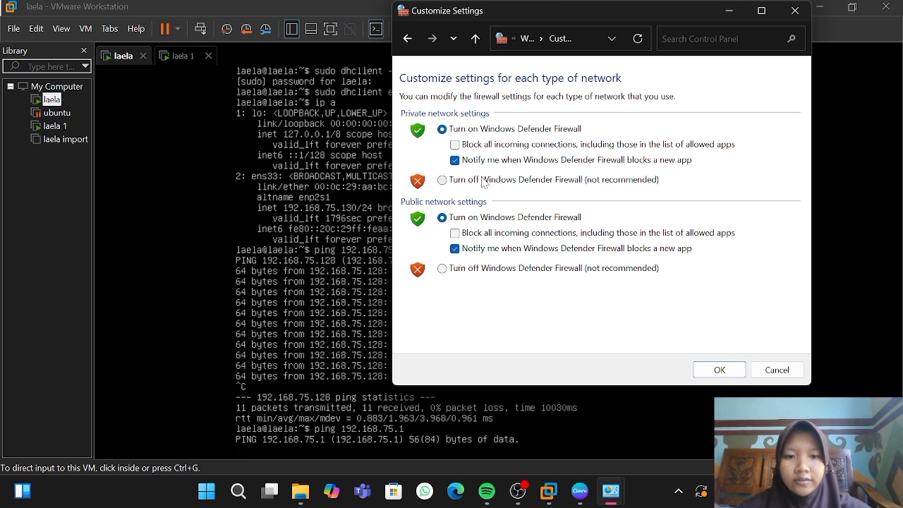
pyautogui.click(485, 180)
pyautogui.click(493, 271)
pyautogui.click(722, 372)
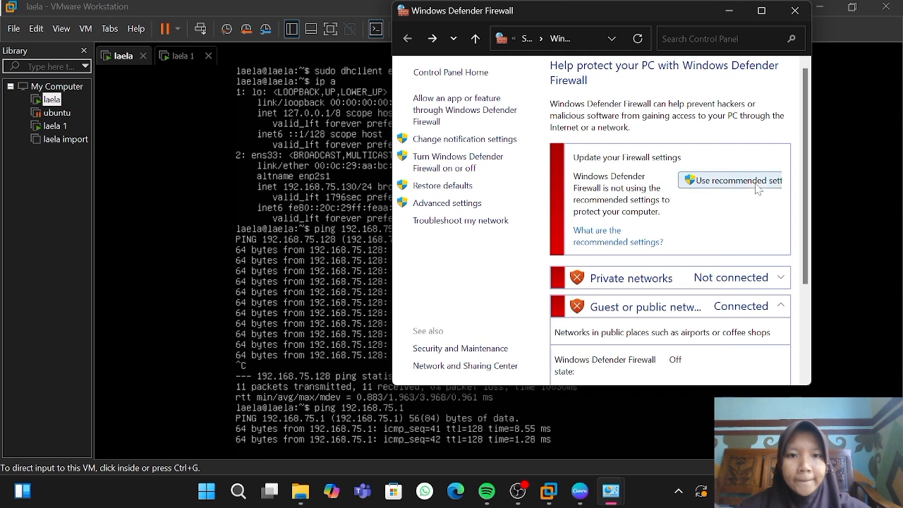
# Minimize the firewall window and stop the running ping to 192.168.75.1 in the first virtual machine.
pyautogui.click(730, 11)
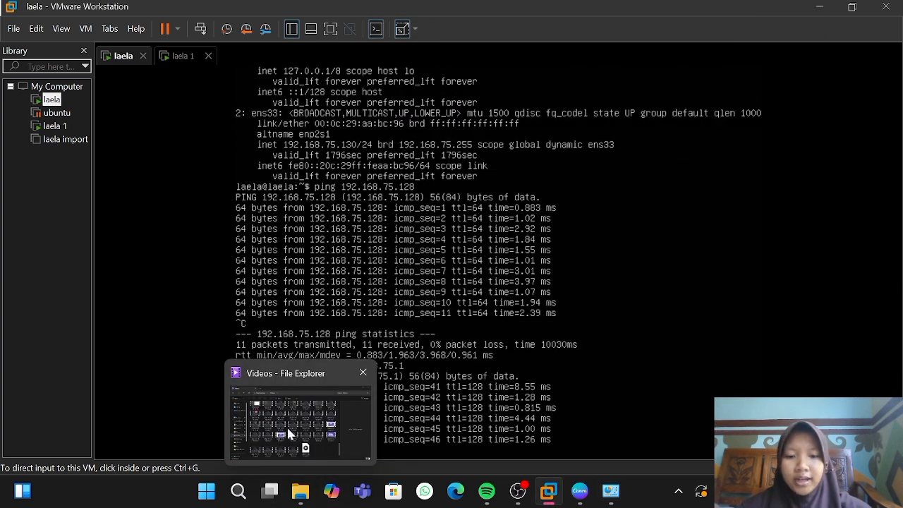
pyautogui.click(450, 381)
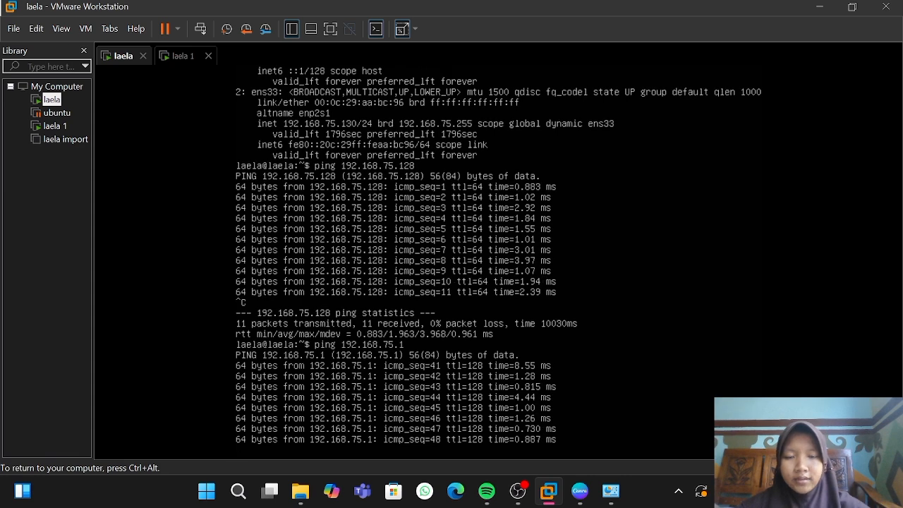
pyautogui.hotkey('ctrl', 'c')
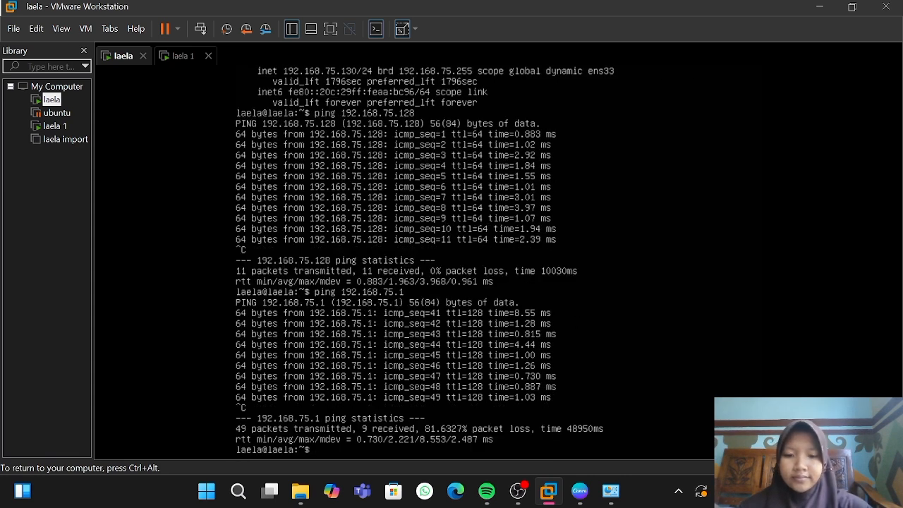